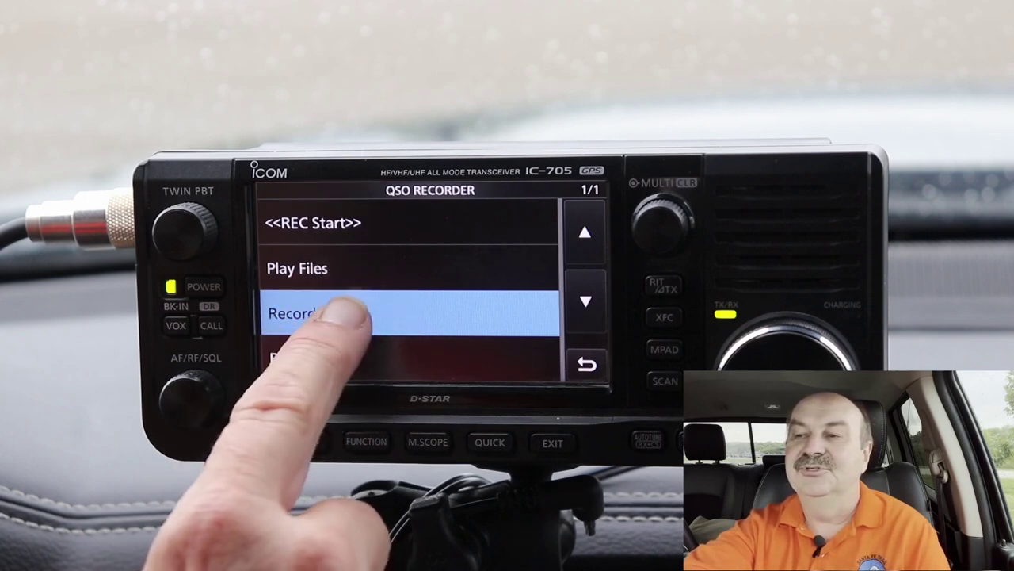
{"action": "left_click", "coordinate": [343, 313]}
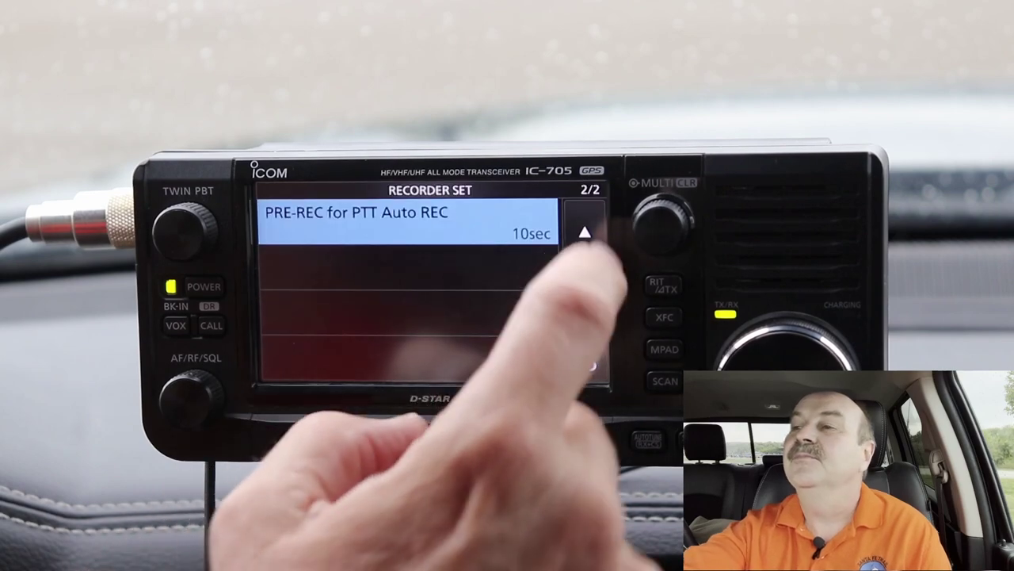
{"action": "left_click", "coordinate": [584, 232]}
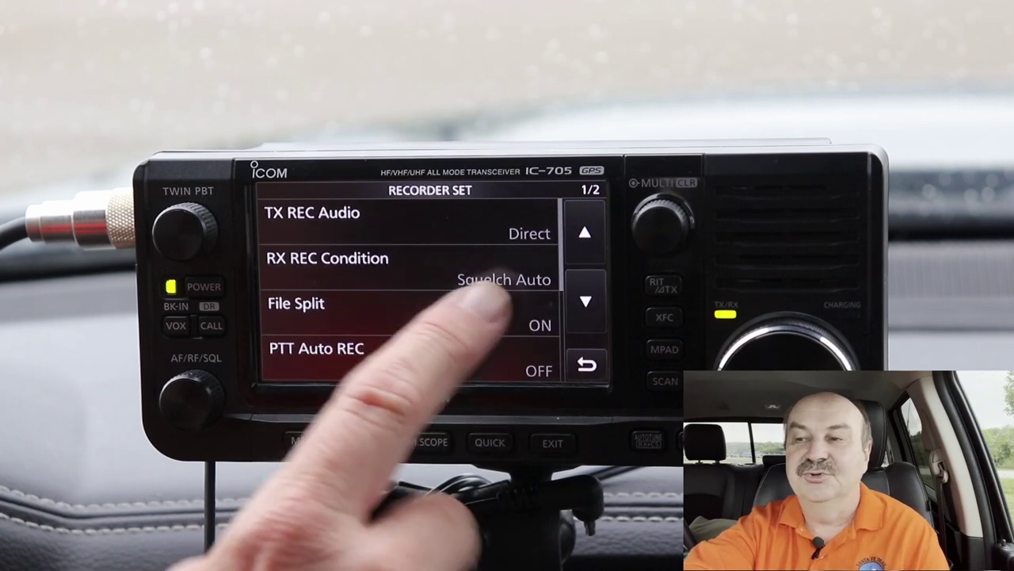
{"action": "left_click", "coordinate": [486, 272]}
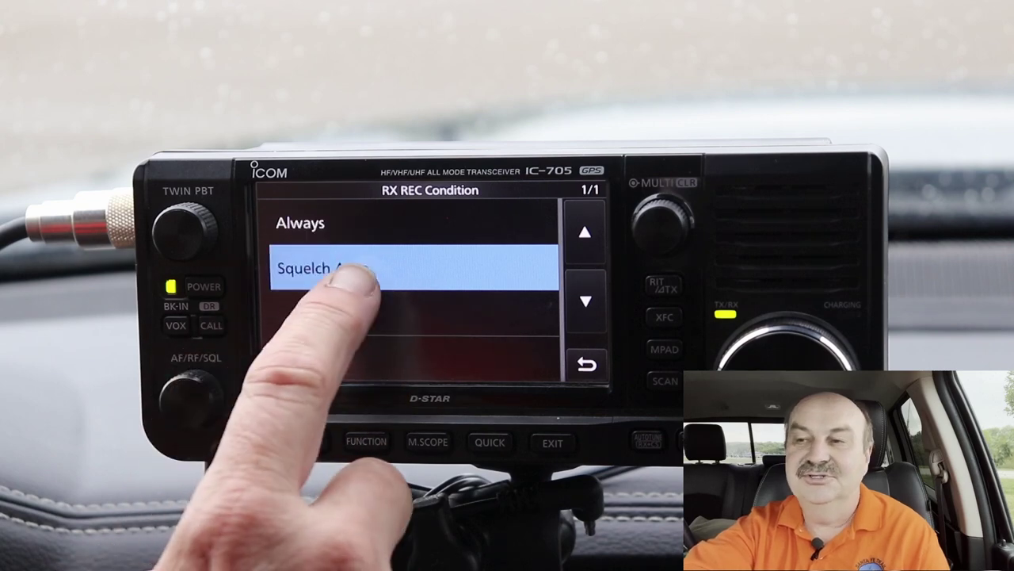
{"action": "left_click", "coordinate": [366, 269]}
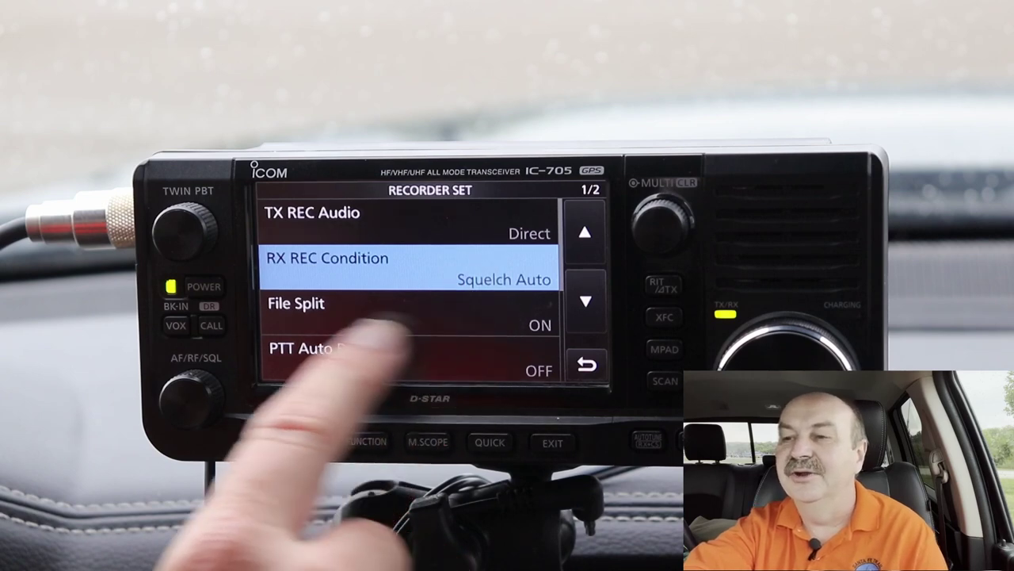
{"action": "left_click", "coordinate": [460, 310]}
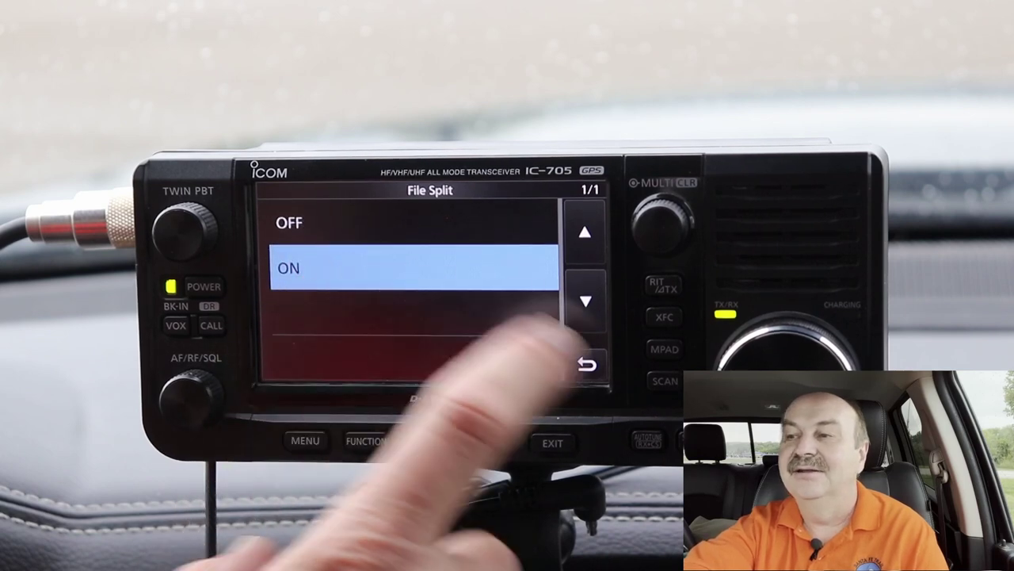
{"action": "left_click", "coordinate": [586, 363]}
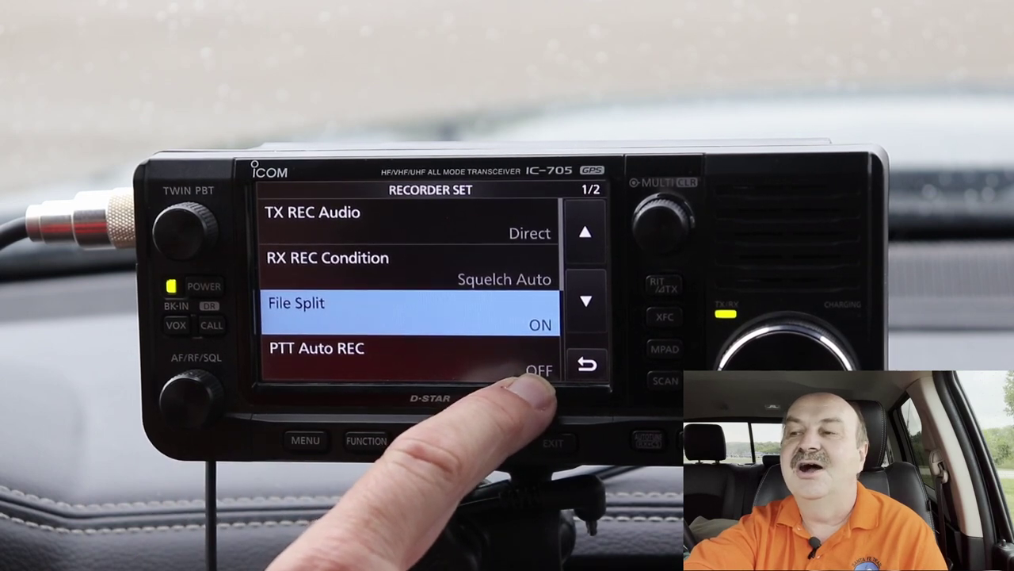
{"action": "left_click", "coordinate": [466, 353]}
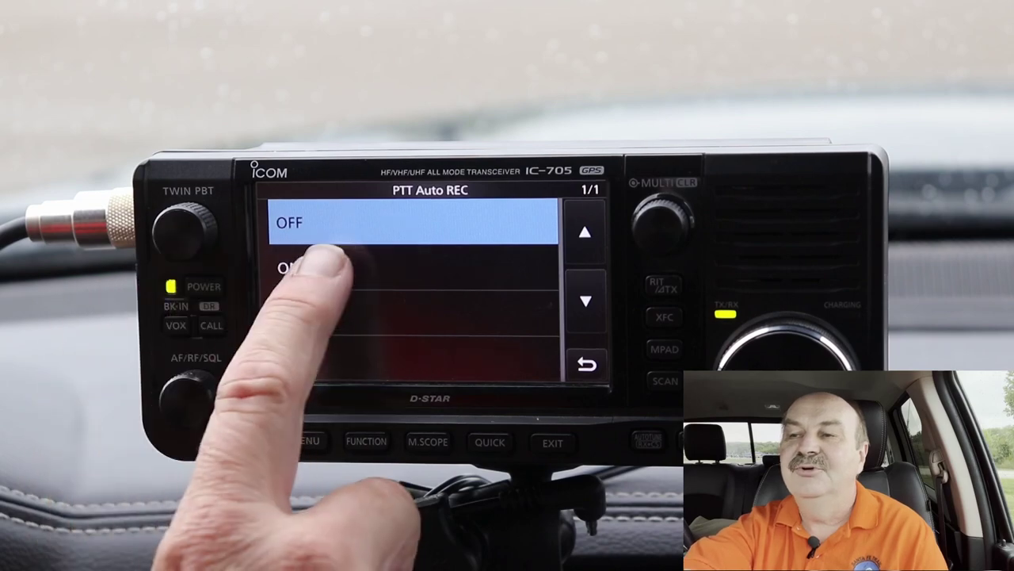
{"action": "left_click", "coordinate": [328, 268]}
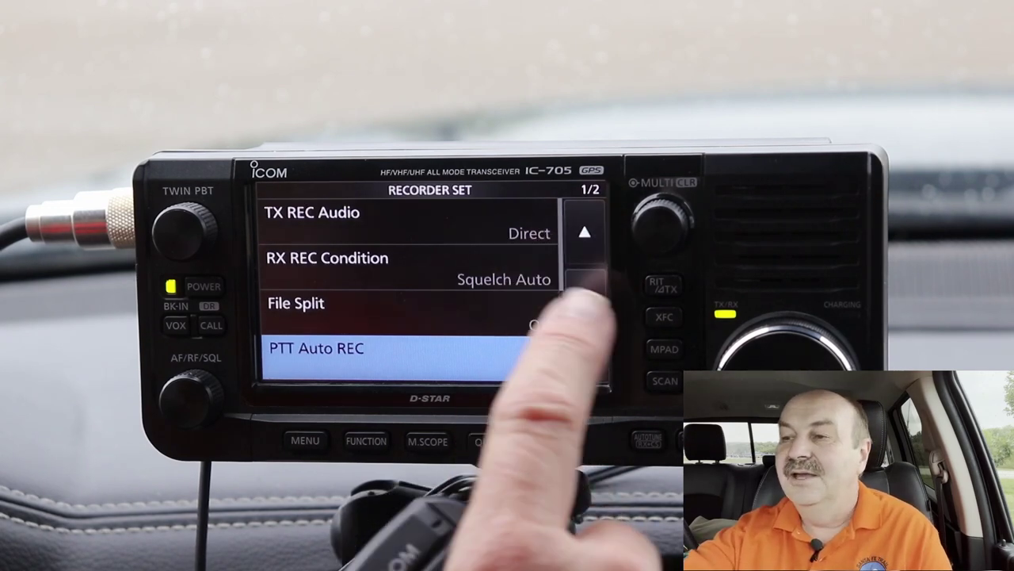
{"action": "left_click", "coordinate": [585, 301]}
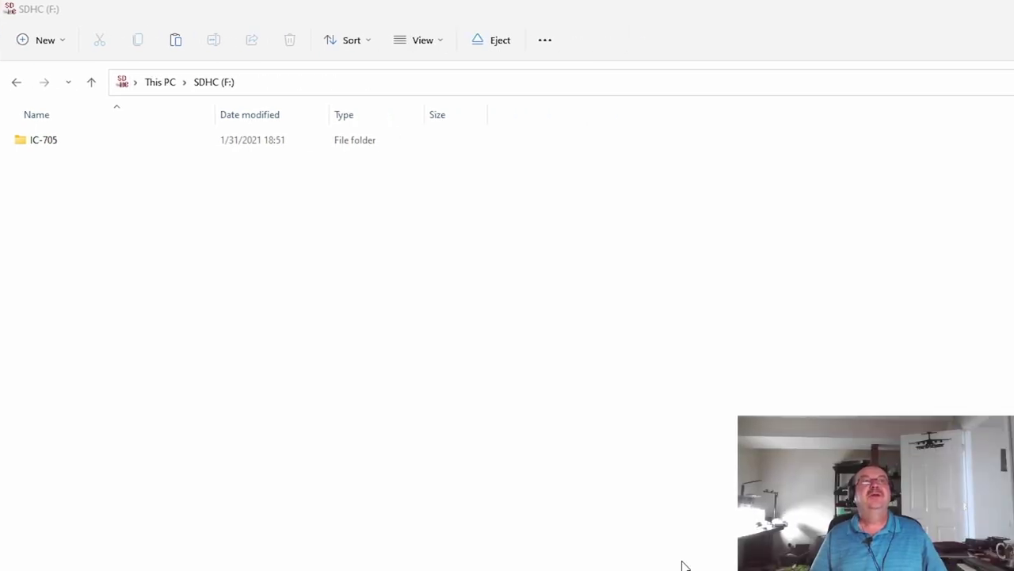
{"action": "left_click", "coordinate": [8, 265]}
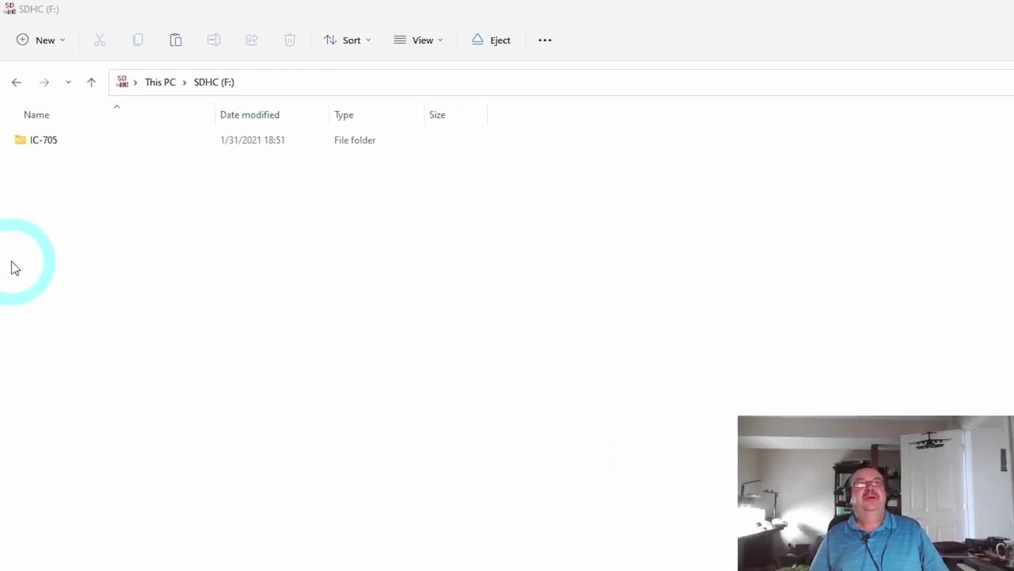
{"action": "left_click", "coordinate": [162, 326]}
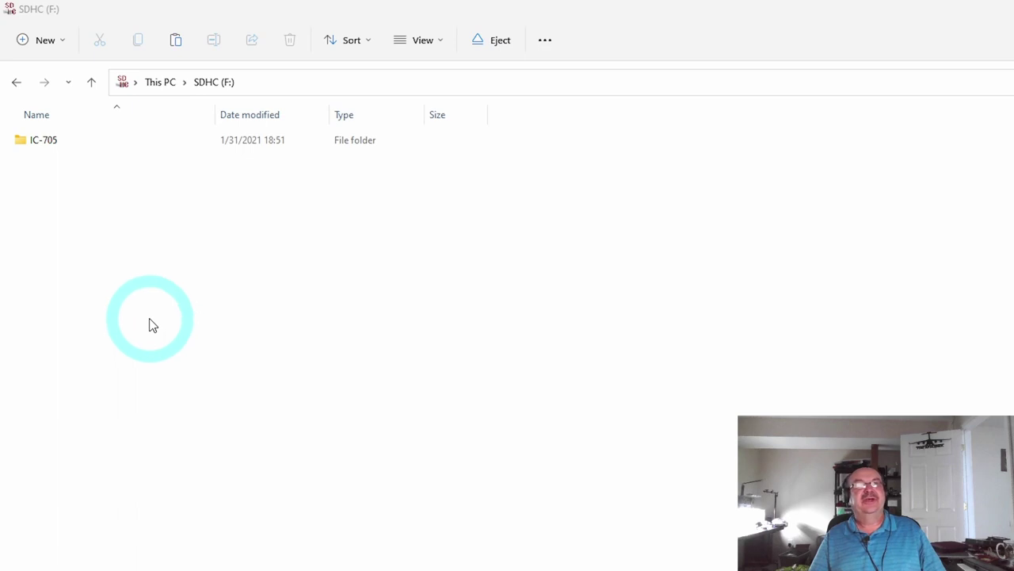
{"action": "left_click", "coordinate": [214, 89]}
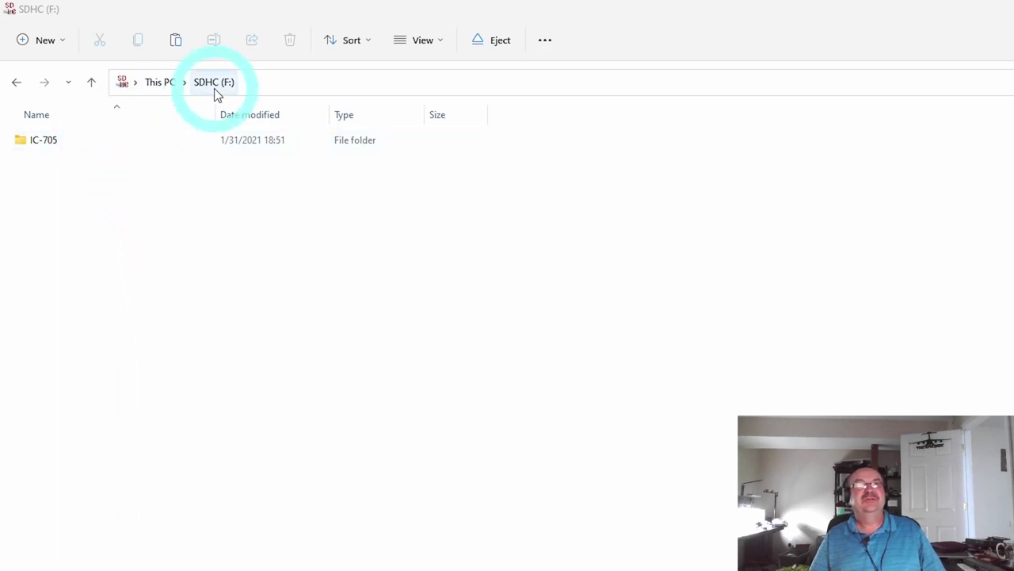
Open the Voice folder inside the IC-705 folder on the SDHC card (F:).
{"action": "left_click", "coordinate": [37, 144]}
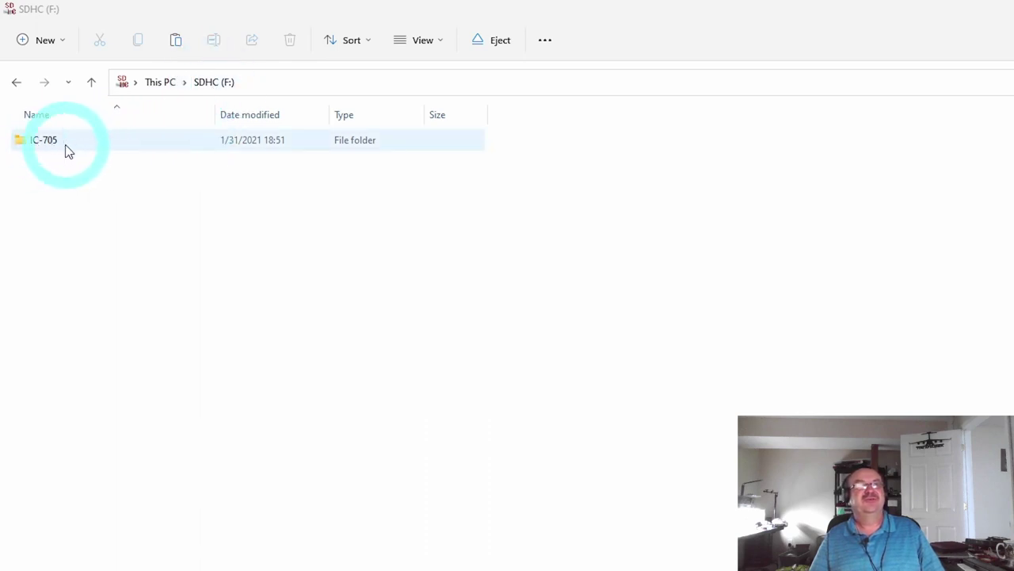
{"action": "left_click", "coordinate": [89, 157]}
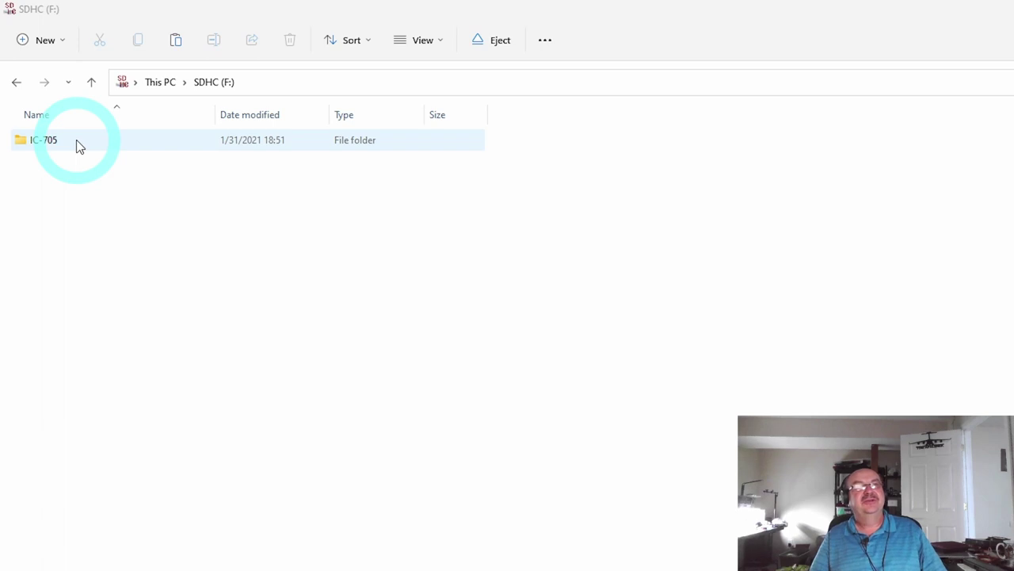
{"action": "double_click", "coordinate": [76, 140]}
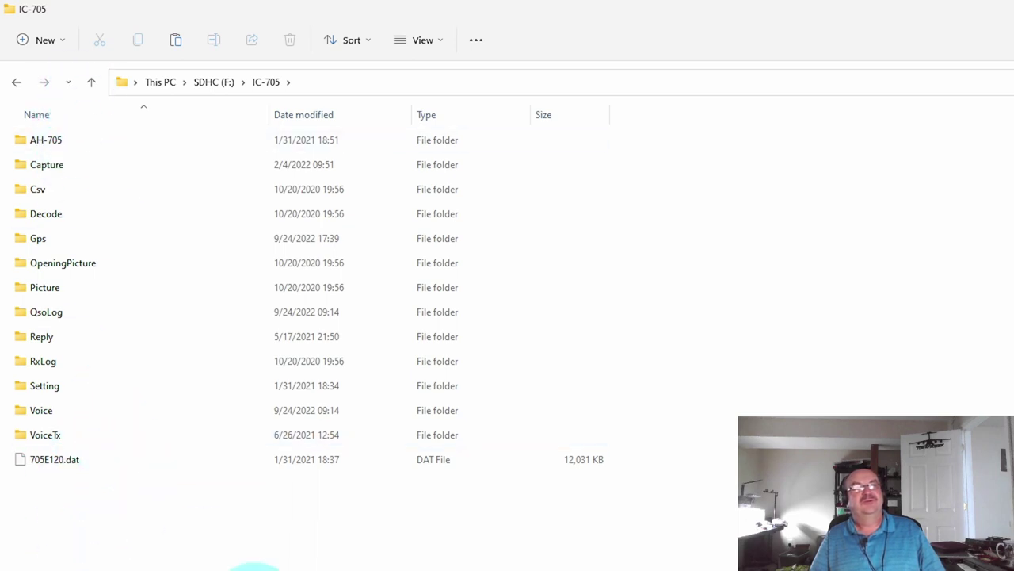
{"action": "double_click", "coordinate": [42, 412]}
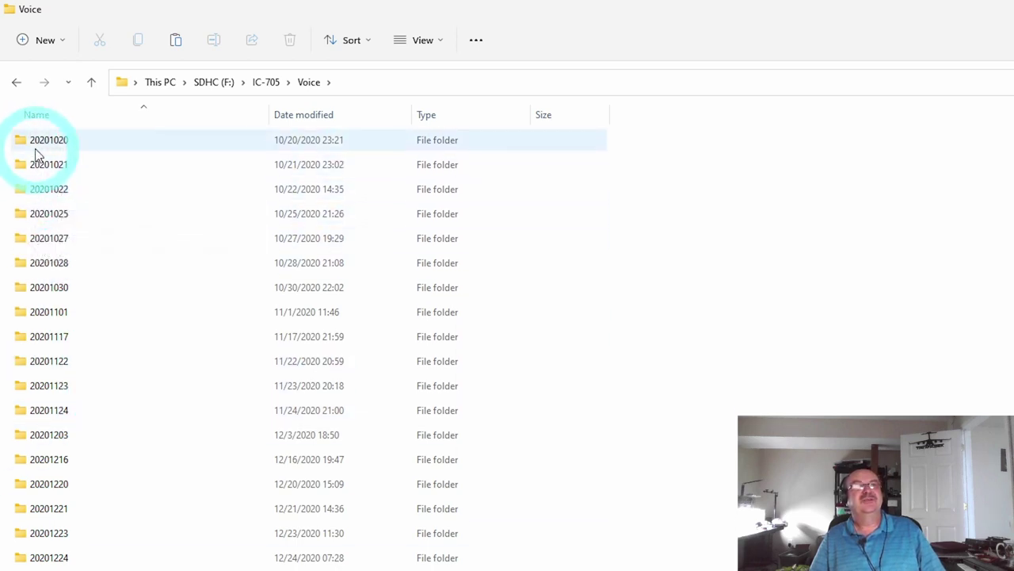
Look through the dated recording folders, view the WAV files in folder 20220910, and return to the Voice folder.
{"action": "mouse_move", "coordinate": [35, 149]}
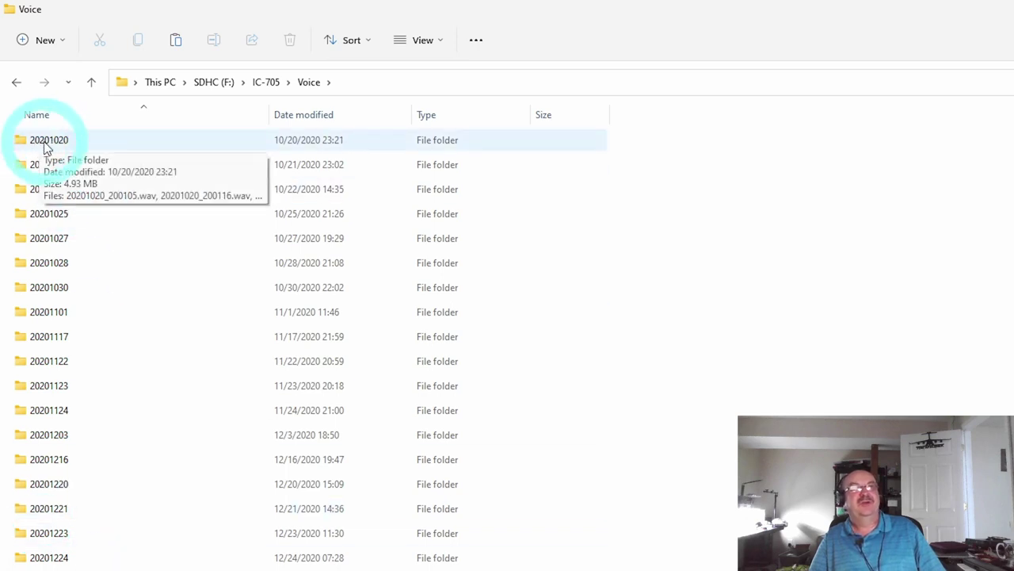
{"action": "scroll", "coordinate": [119, 476], "scroll_direction": "down", "scroll_amount": 10}
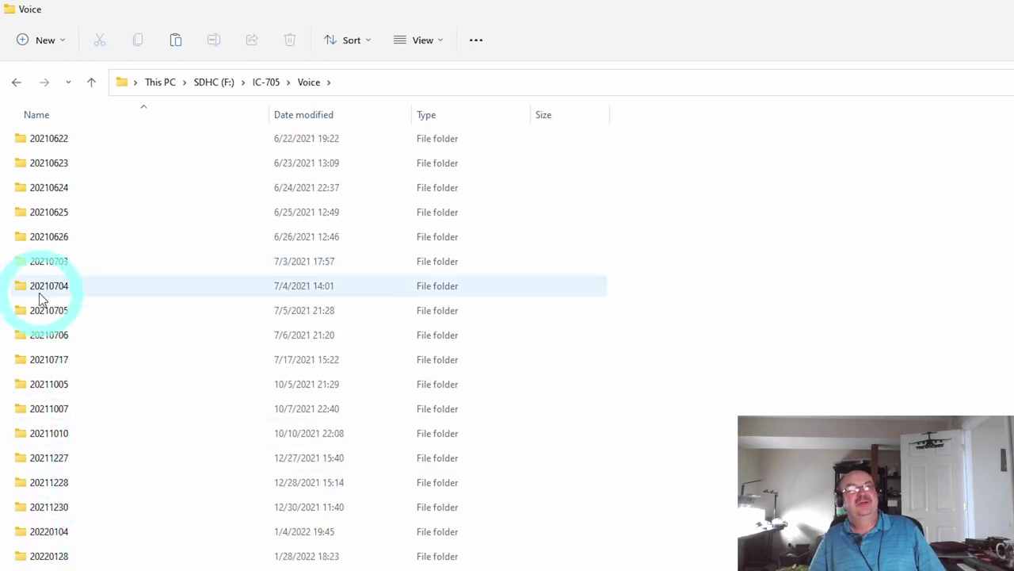
{"action": "mouse_move", "coordinate": [42, 299]}
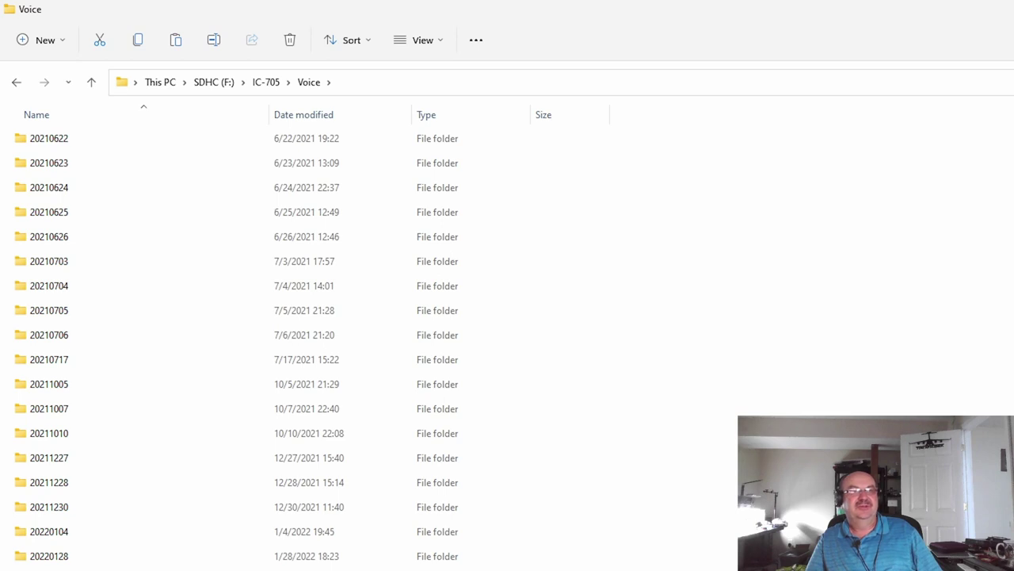
{"action": "key", "text": "Return"}
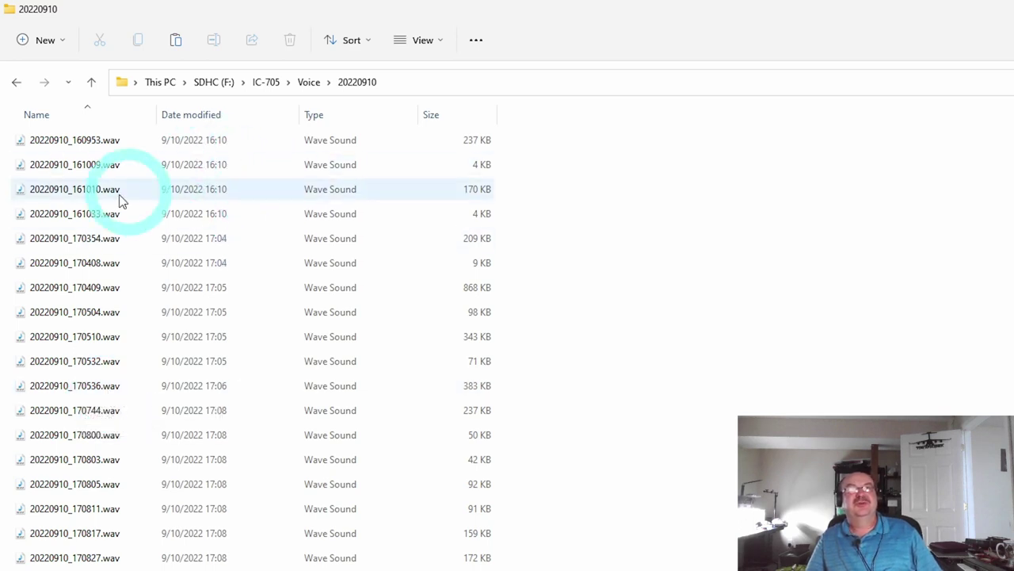
{"action": "left_click", "coordinate": [308, 84]}
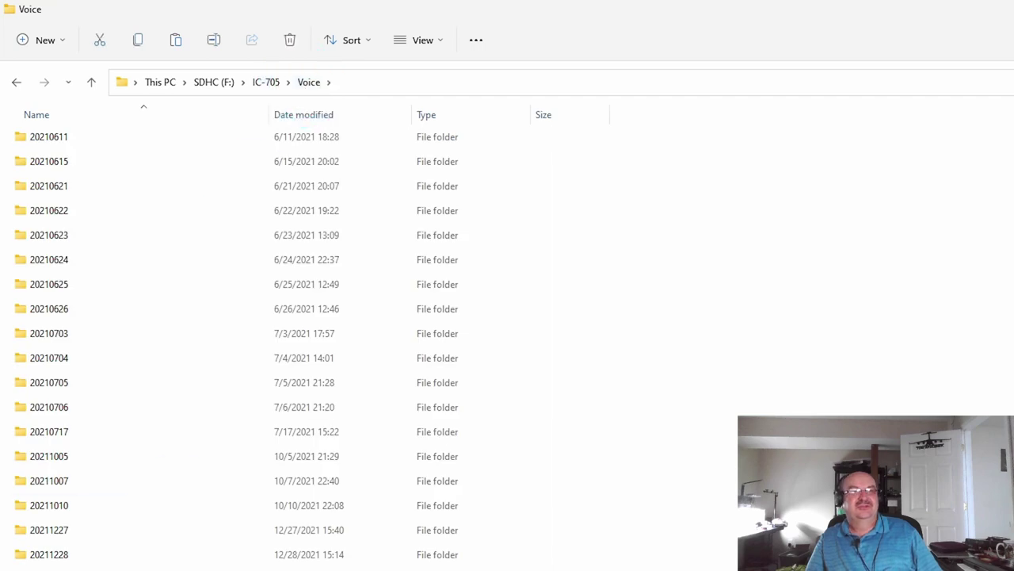
{"action": "scroll", "coordinate": [317, 340], "scroll_direction": "down", "scroll_amount": 1}
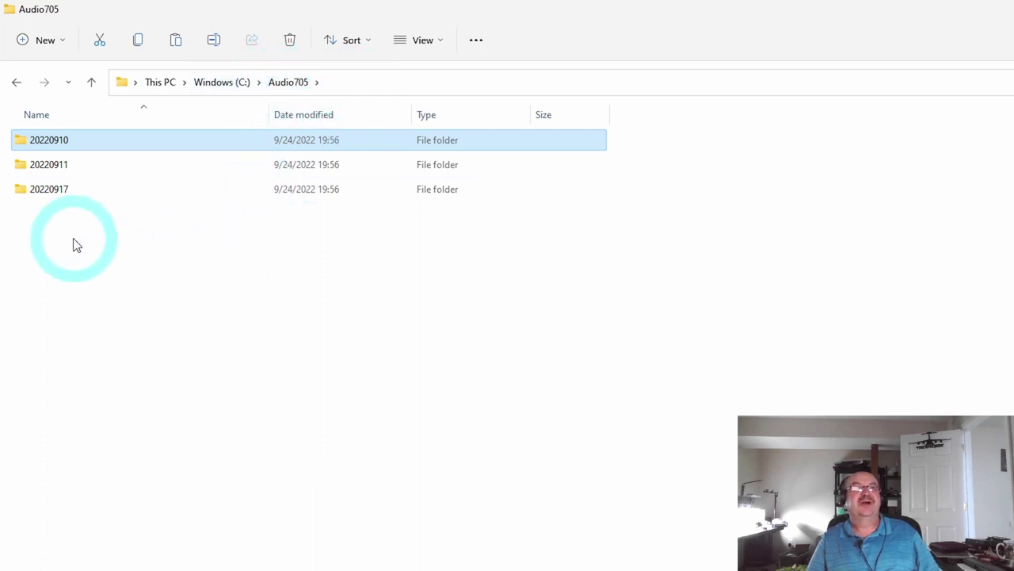
Open the 20220910 folder in C:\Audio705 and widen the Title column until the full recording titles fit.
{"action": "double_click", "coordinate": [51, 143]}
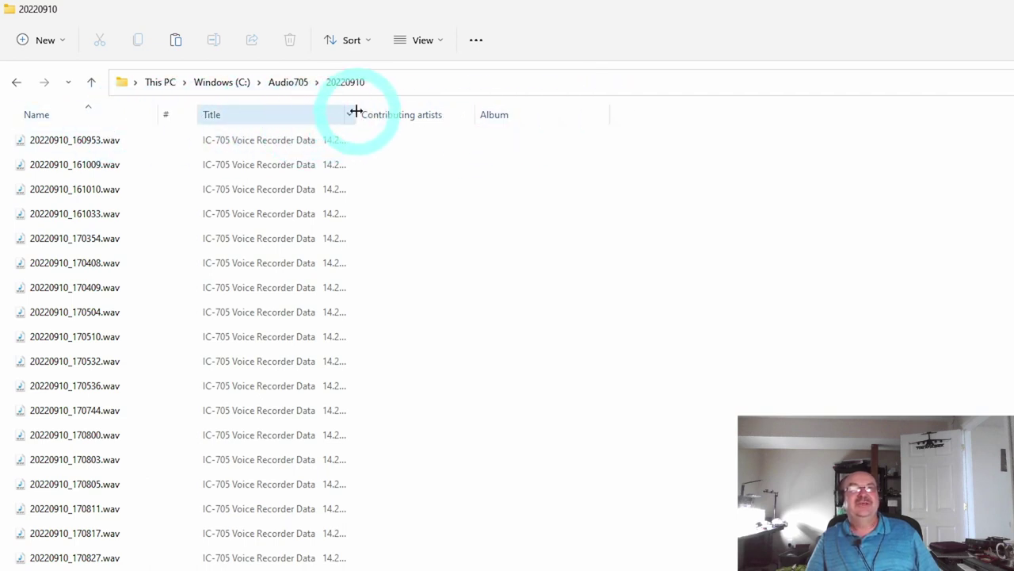
{"action": "left_click_drag", "start_coordinate": [356, 112], "coordinate": [541, 114]}
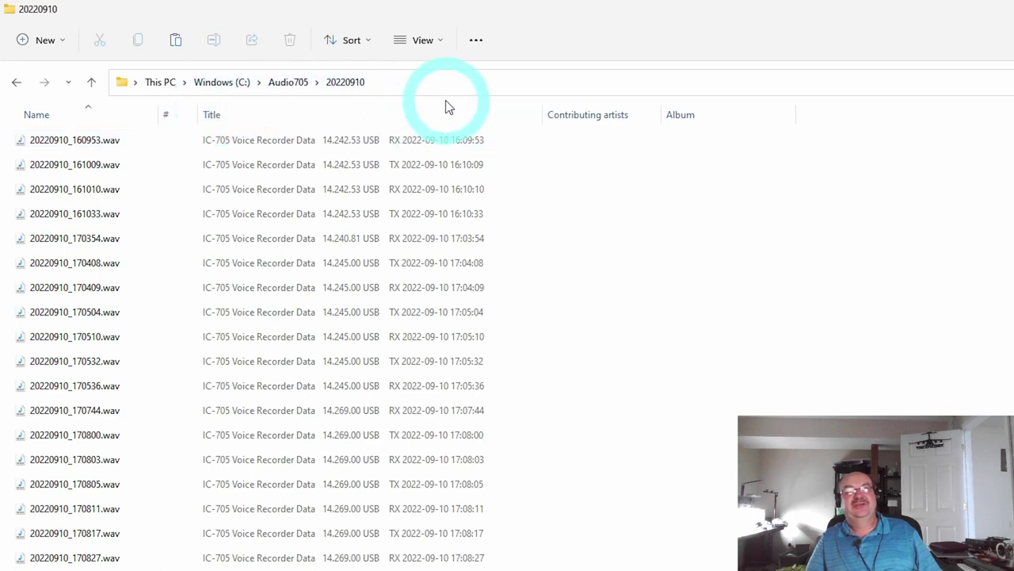
{"action": "left_click", "coordinate": [47, 142]}
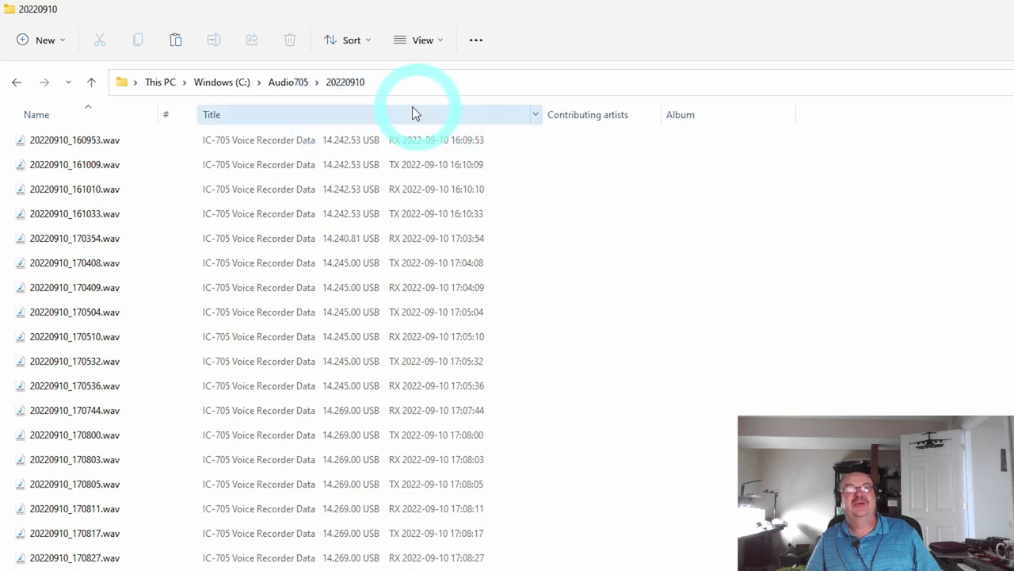
Hide the #, Contributing artists and Album columns in the 20220910 file list.
{"action": "right_click", "coordinate": [361, 117]}
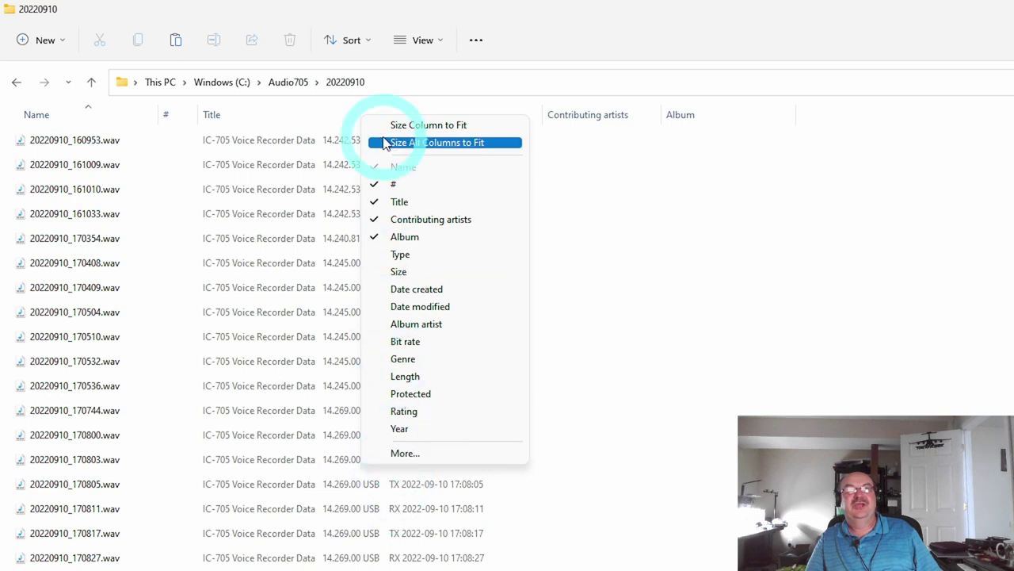
{"action": "left_click", "coordinate": [374, 190]}
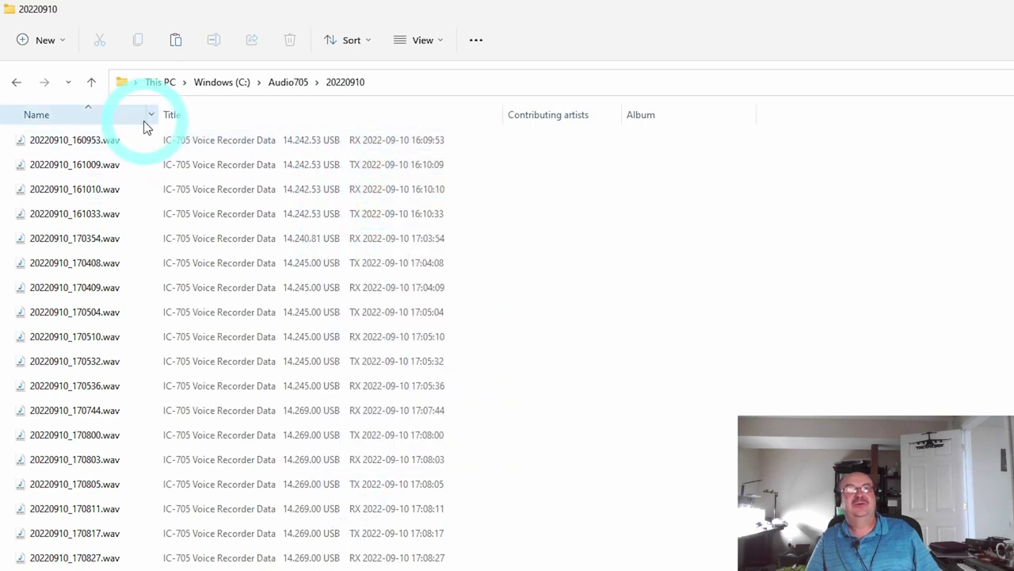
{"action": "right_click", "coordinate": [545, 127]}
{"action": "left_click", "coordinate": [573, 222]}
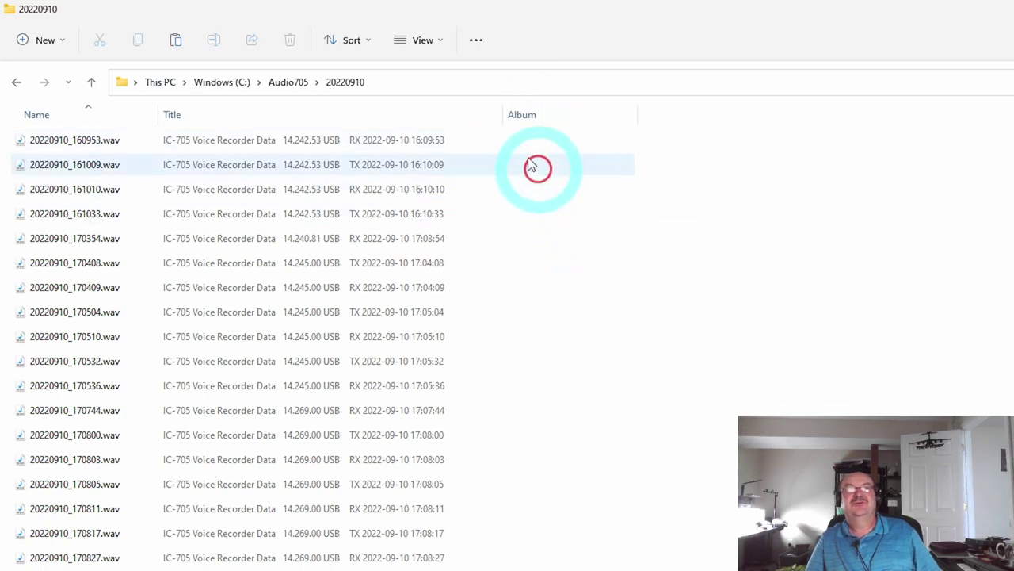
{"action": "right_click", "coordinate": [519, 119]}
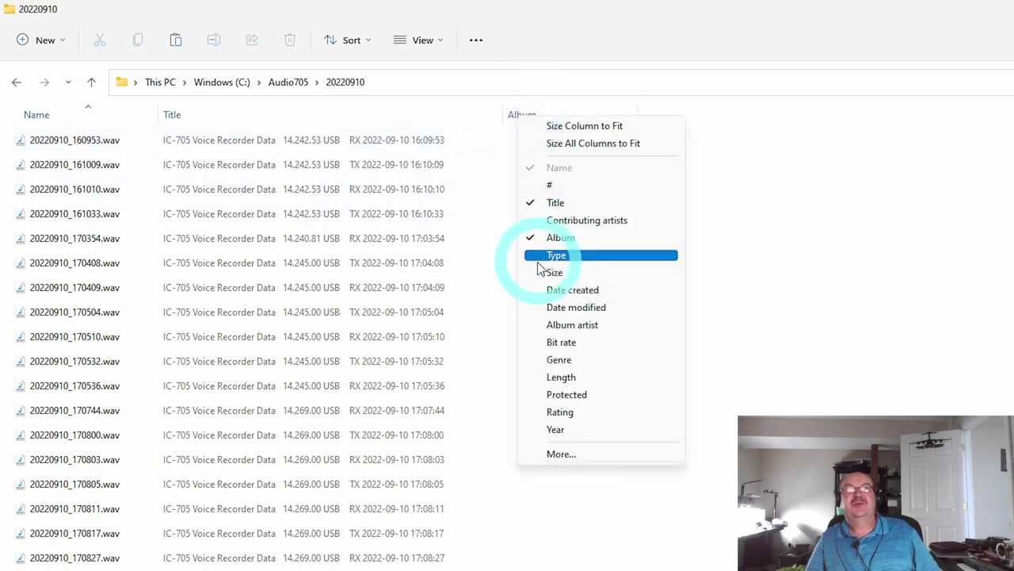
{"action": "left_click", "coordinate": [559, 237]}
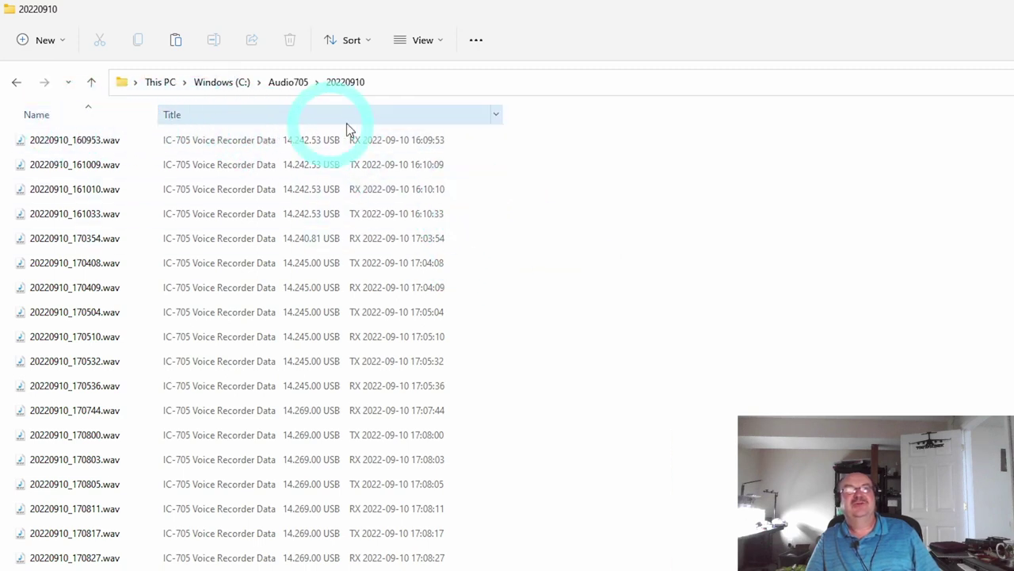
Add a Length column to the file list and place it between Name and Title.
{"action": "right_click", "coordinate": [560, 121]}
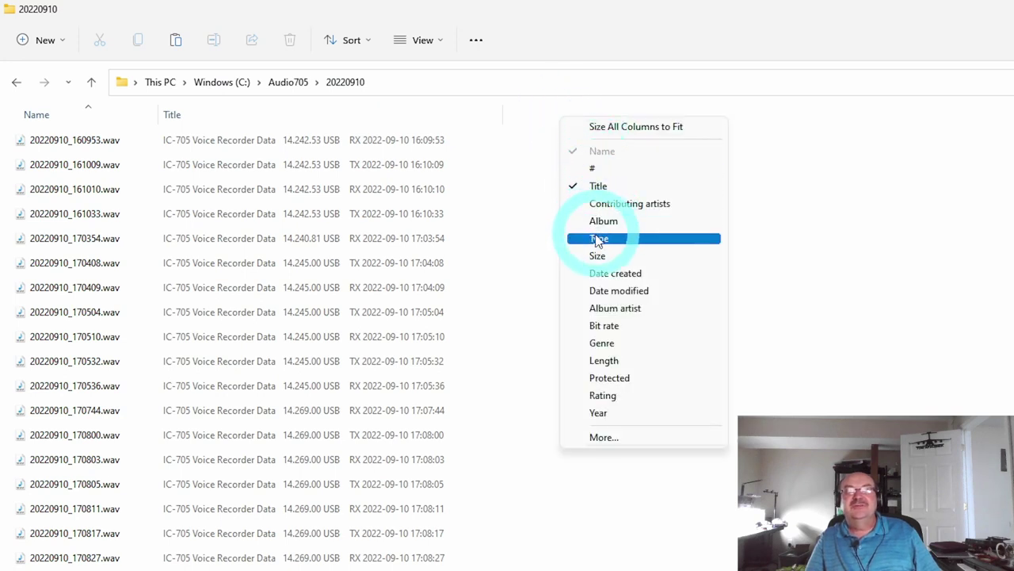
{"action": "left_click", "coordinate": [604, 360]}
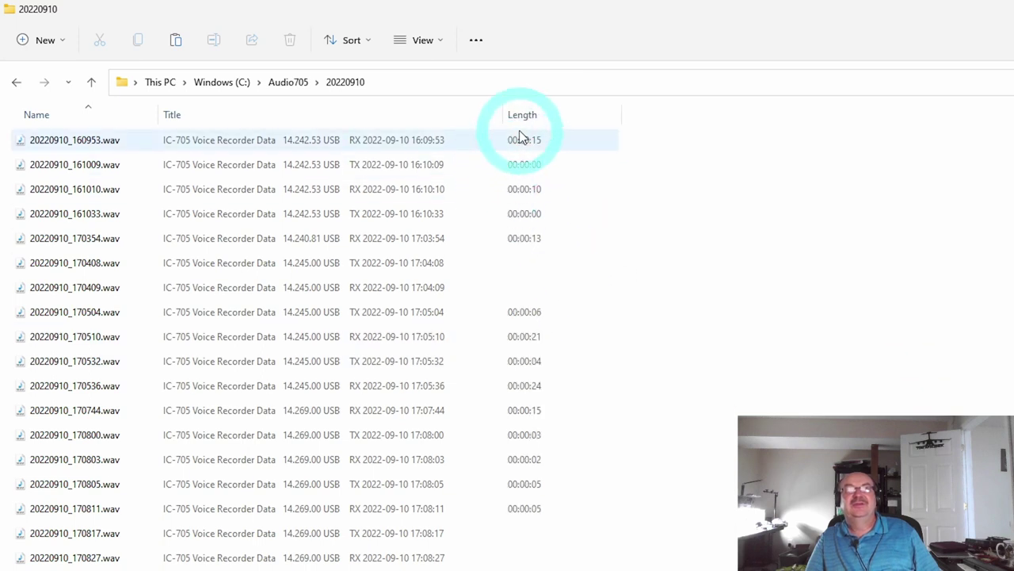
{"action": "left_click_drag", "start_coordinate": [542, 117], "coordinate": [172, 122]}
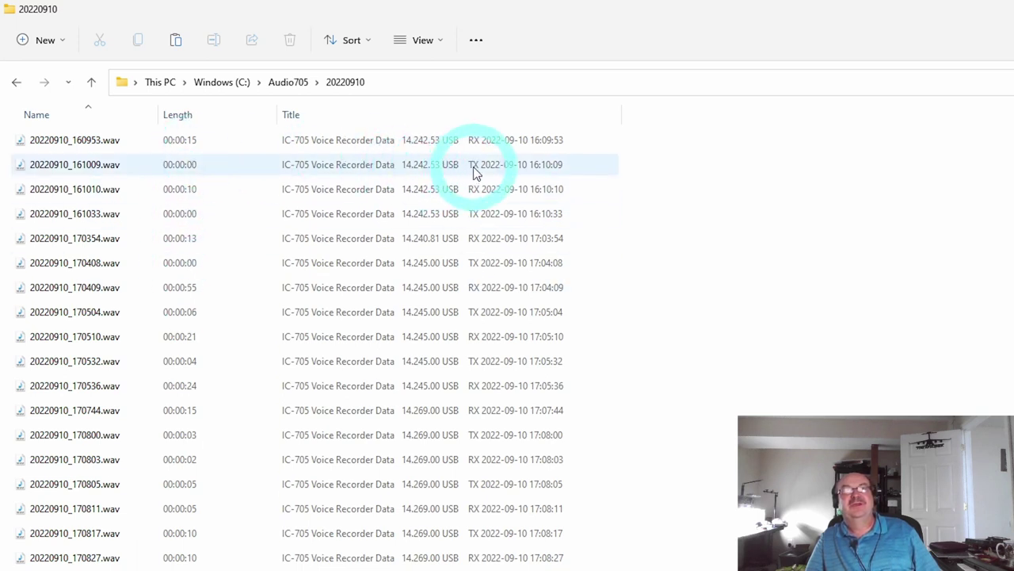
{"action": "left_click", "coordinate": [189, 149]}
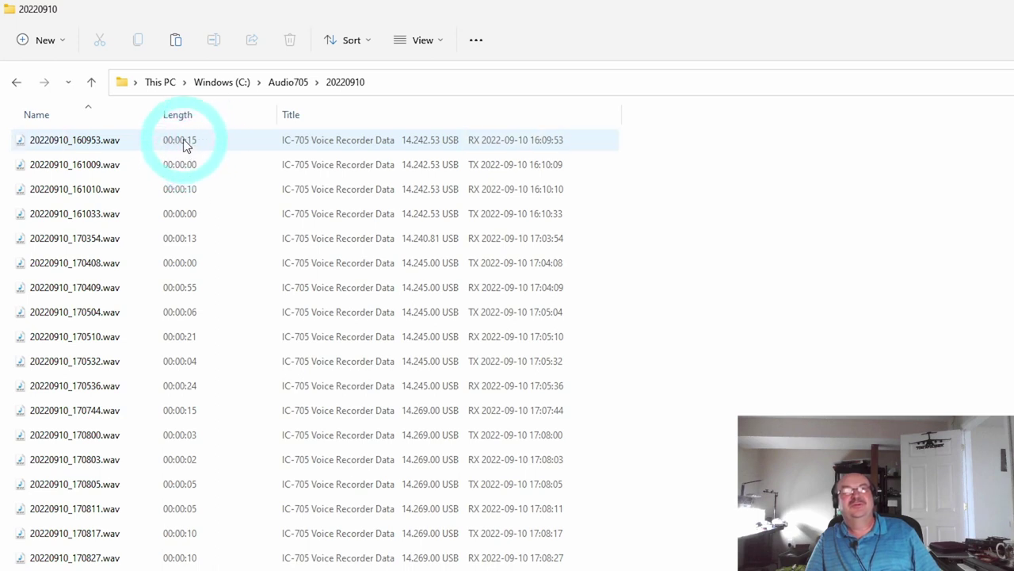
{"action": "left_click", "coordinate": [236, 167]}
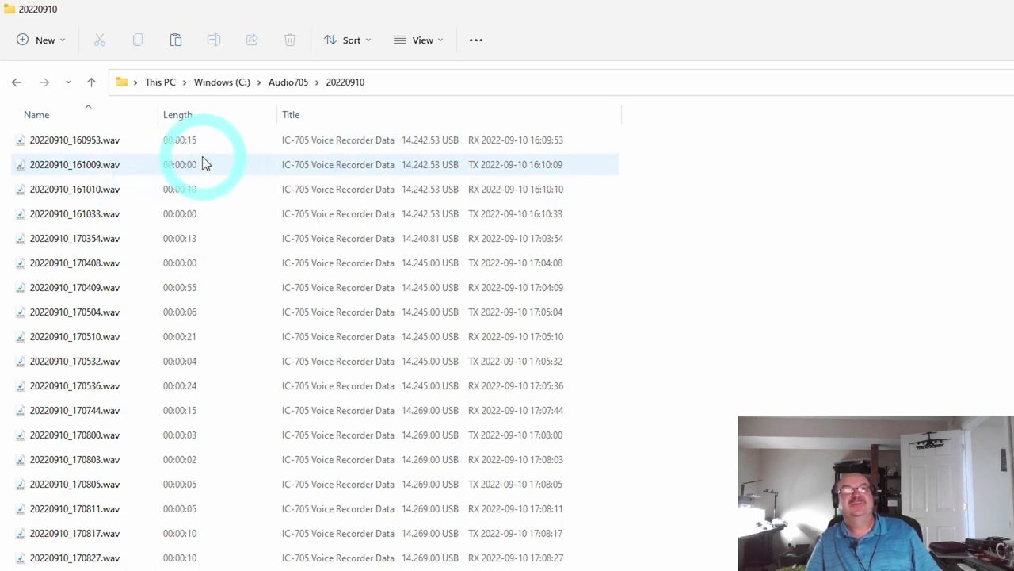
Switch to VLC media player, arrange it side by side with the 20220910 folder window, and give its playlist area more width.
{"action": "left_click", "coordinate": [172, 141]}
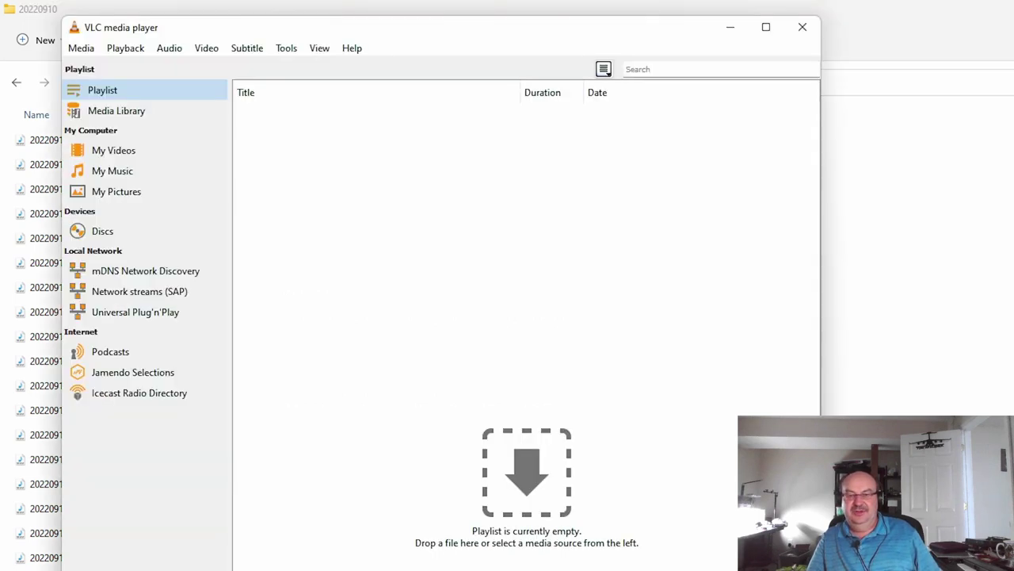
{"action": "left_click", "coordinate": [421, 222]}
{"action": "left_click", "coordinate": [468, 16]}
{"action": "left_click", "coordinate": [446, 45]}
{"action": "left_click_drag", "start_coordinate": [446, 45], "coordinate": [1013, 36]}
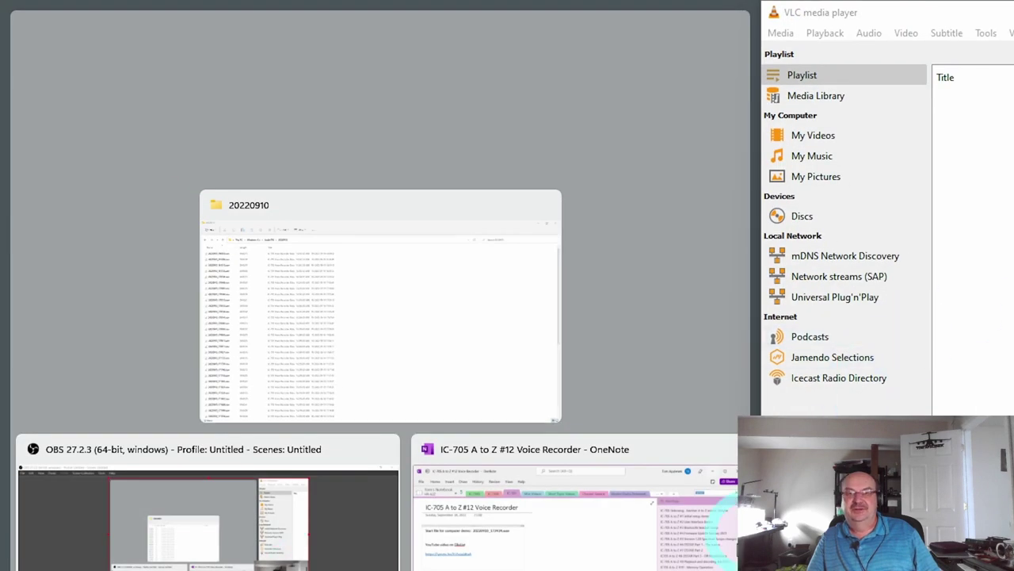
{"action": "left_click", "coordinate": [411, 278]}
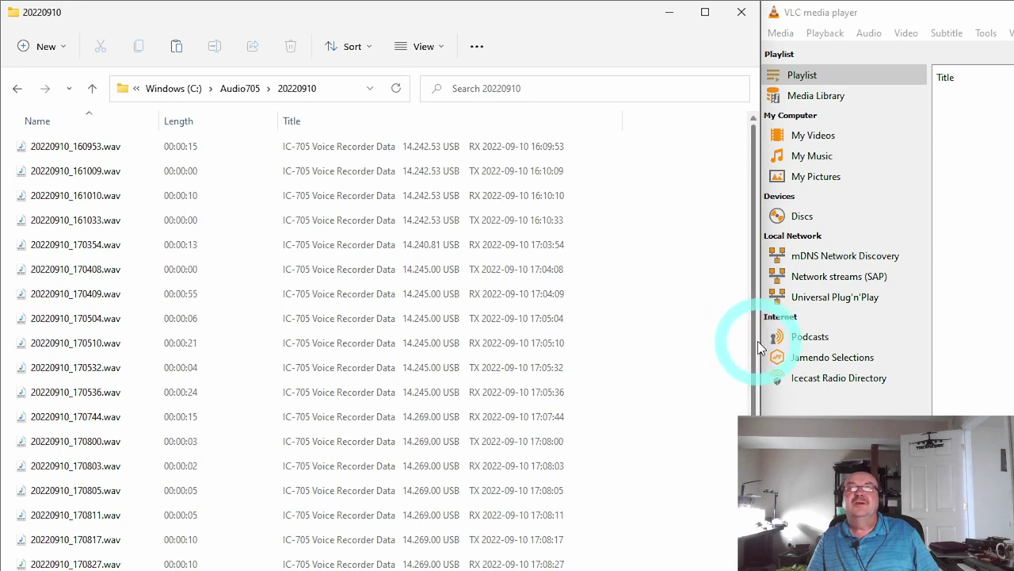
{"action": "left_click_drag", "start_coordinate": [758, 342], "coordinate": [720, 367]}
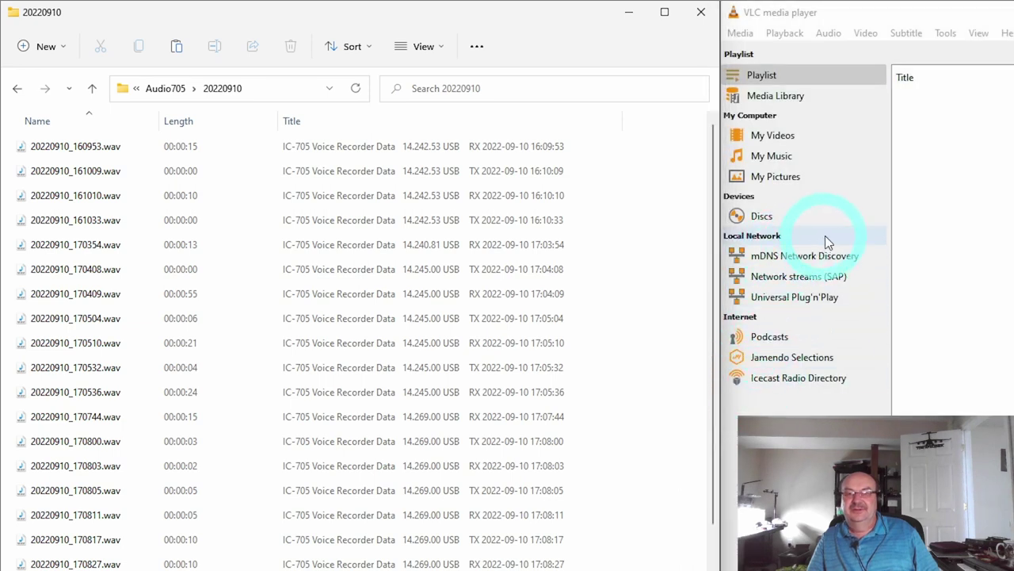
{"action": "left_click_drag", "start_coordinate": [891, 240], "coordinate": [828, 242]}
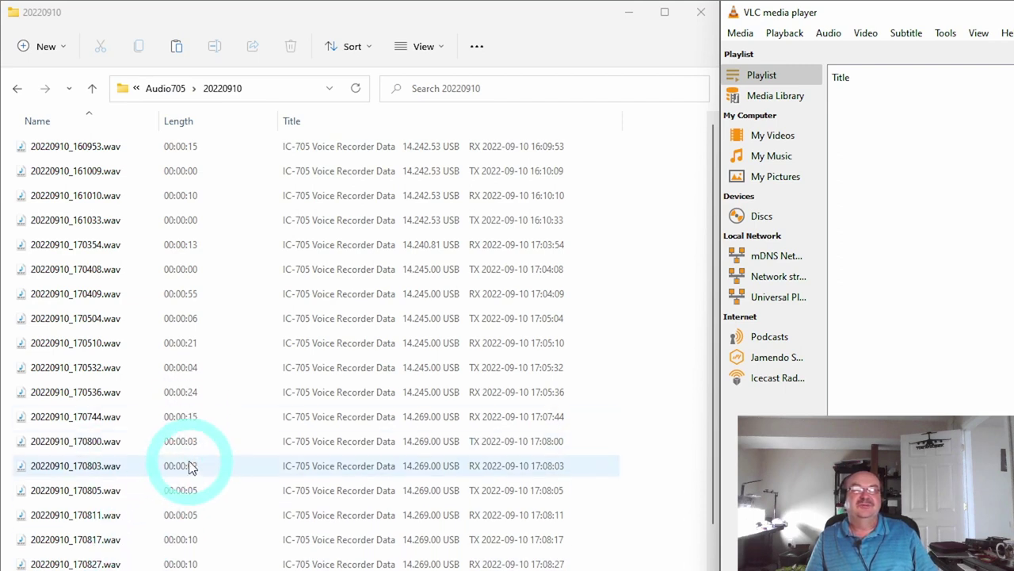
Add recordings 20220910_170744.wav through 20220910_170811.wav to the VLC playlist and play 20220910_170800.wav.
{"action": "left_click", "coordinate": [184, 420]}
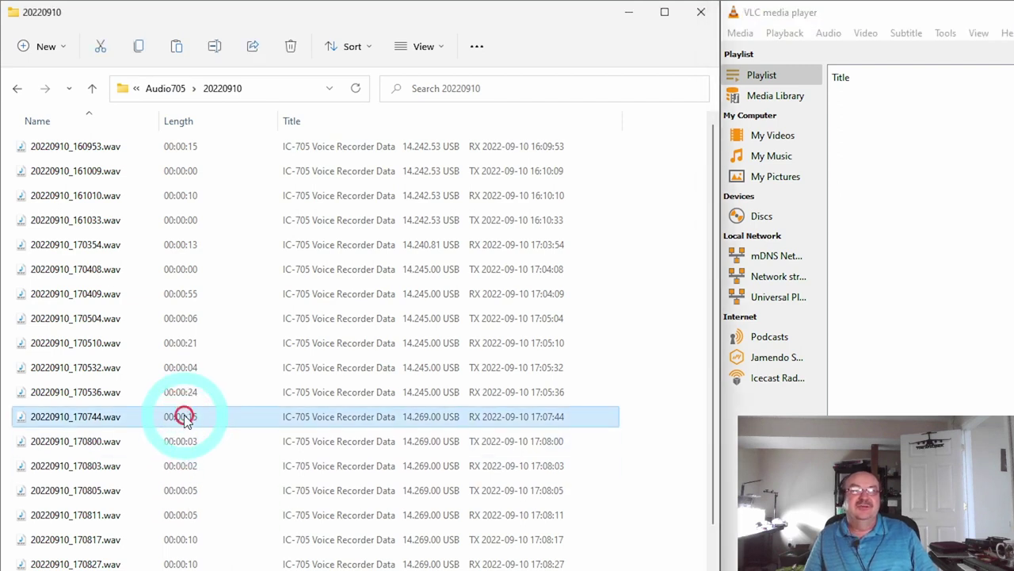
{"action": "left_click", "coordinate": [192, 524], "text": "shift"}
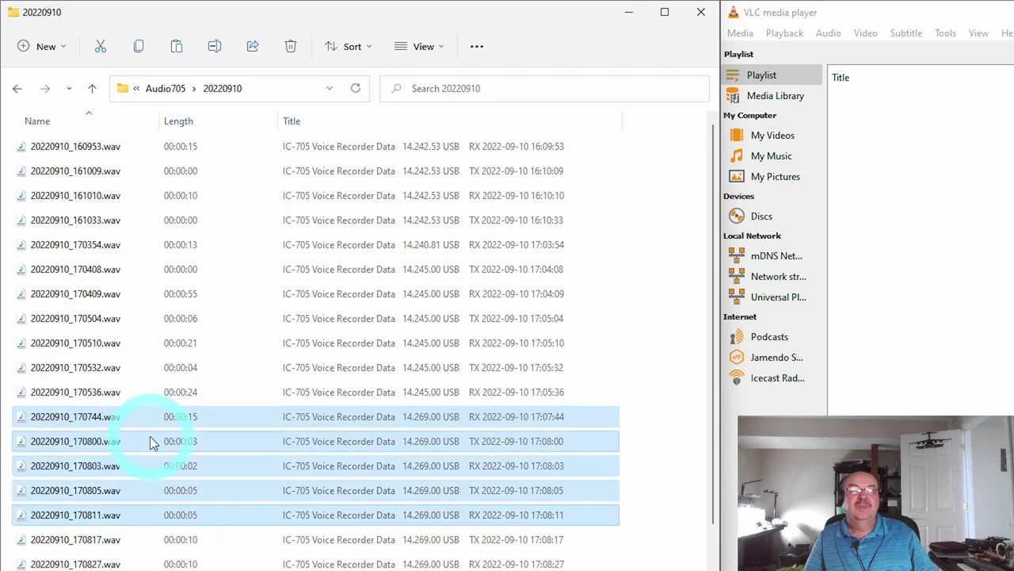
{"action": "left_click_drag", "start_coordinate": [139, 440], "coordinate": [983, 293]}
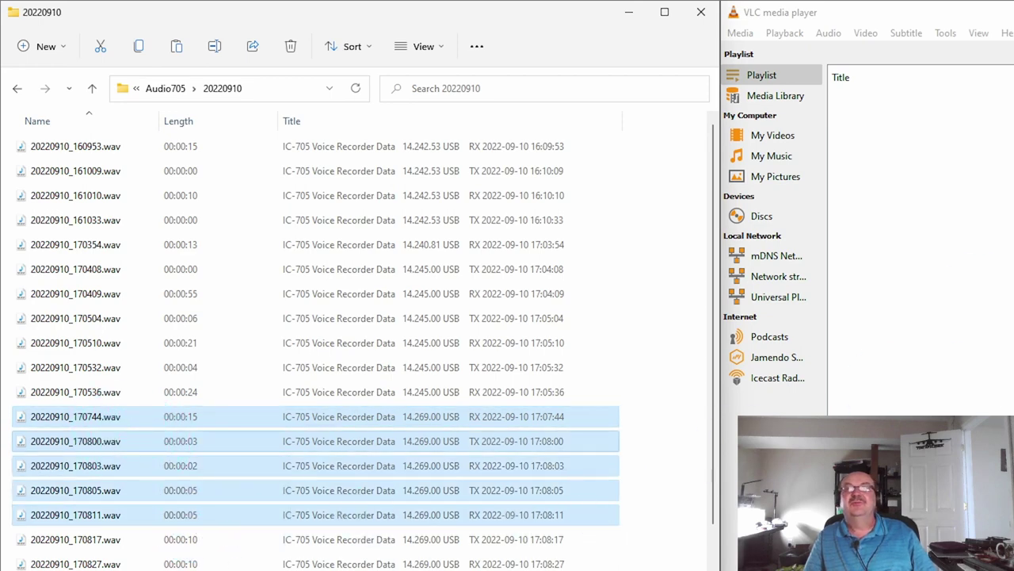
{"action": "double_click", "coordinate": [913, 99]}
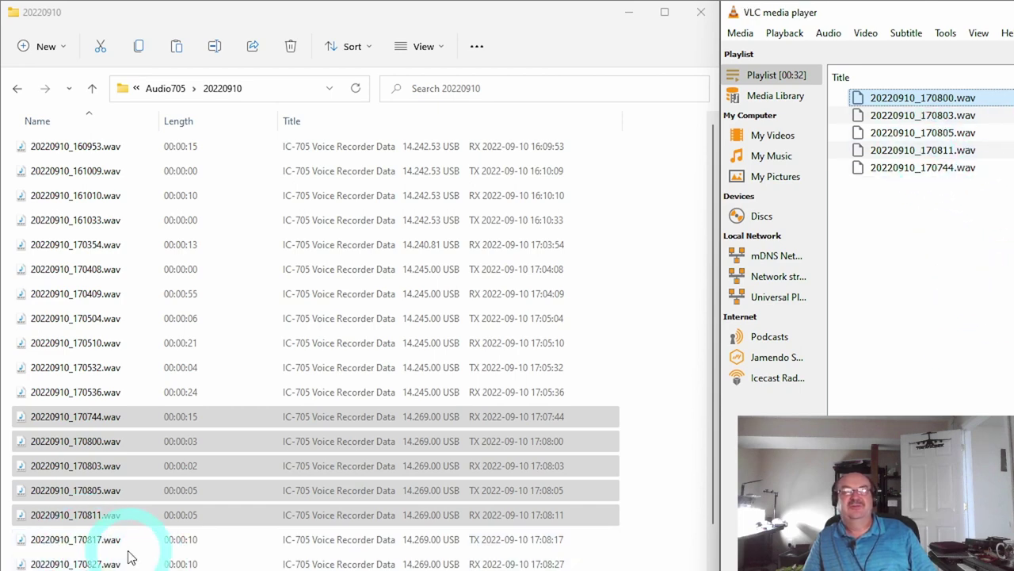
Remove all five recordings from the VLC playlist.
{"action": "left_click_drag", "start_coordinate": [294, 441], "coordinate": [906, 172]}
{"action": "left_click", "coordinate": [906, 172], "text": "shift"}
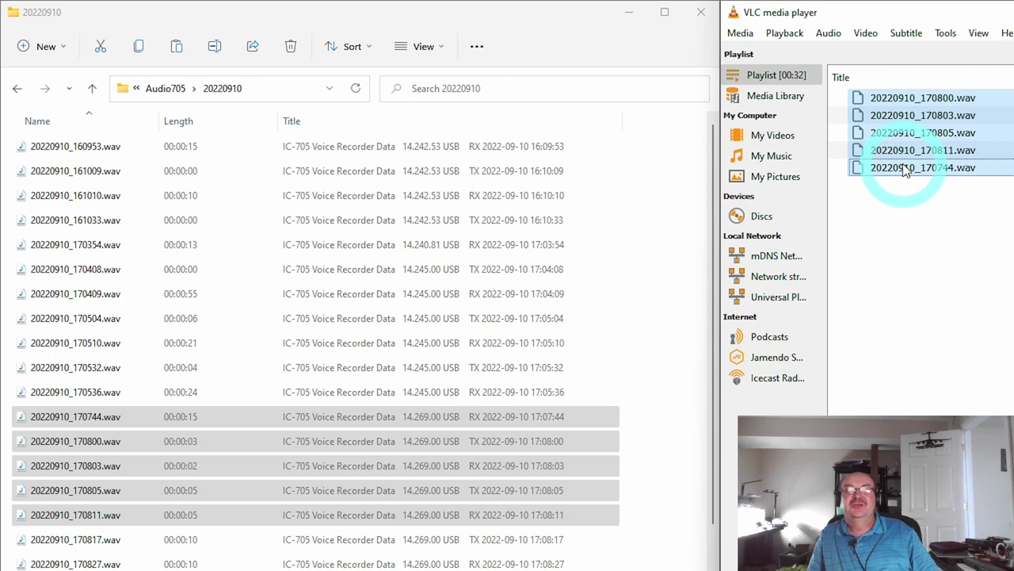
{"action": "key", "text": "Delete"}
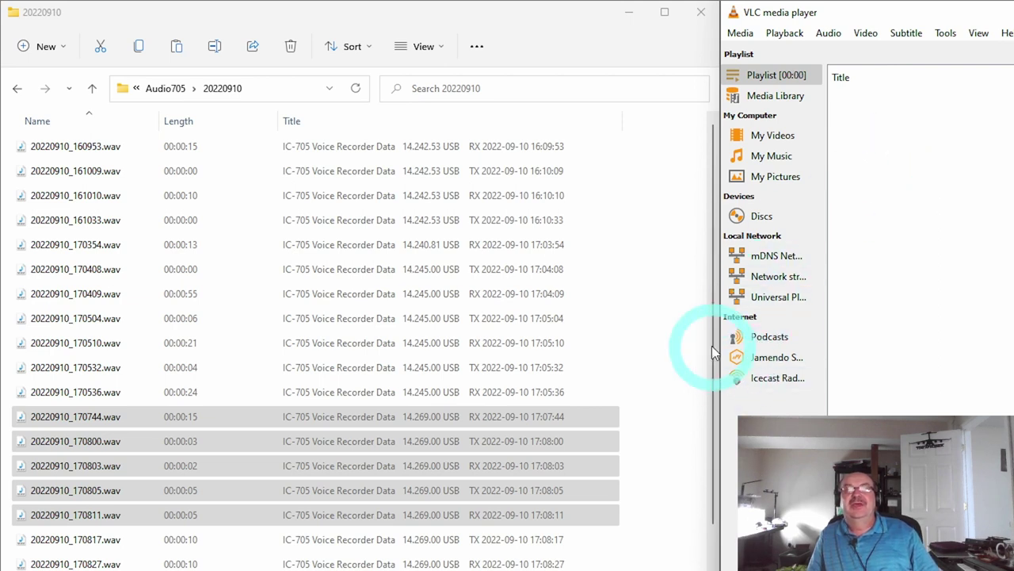
Widen the 20220910 folder window and narrow the Title column to fit its text.
{"action": "left_click_drag", "start_coordinate": [709, 353], "coordinate": [934, 346]}
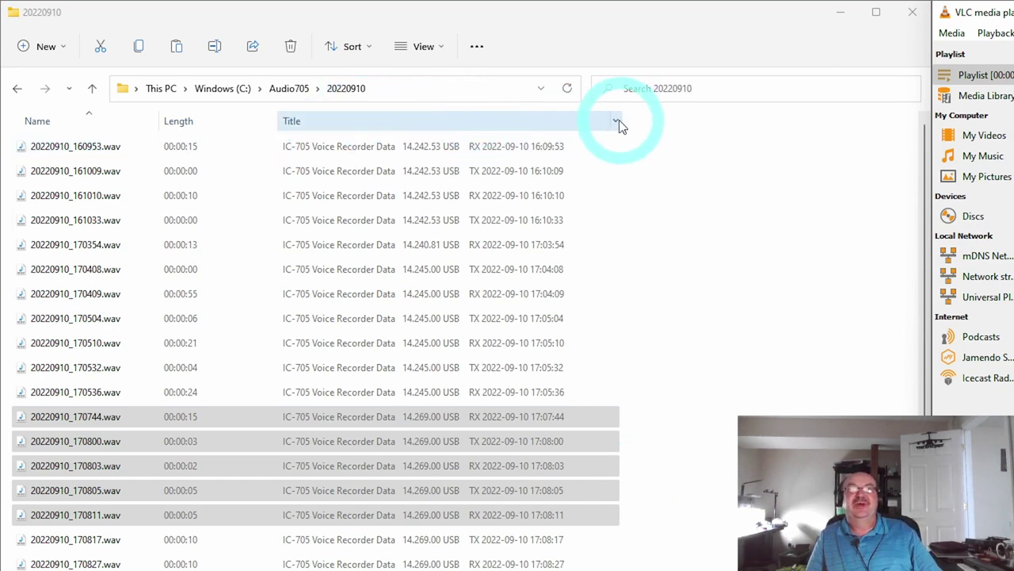
{"action": "left_click_drag", "start_coordinate": [621, 120], "coordinate": [572, 121]}
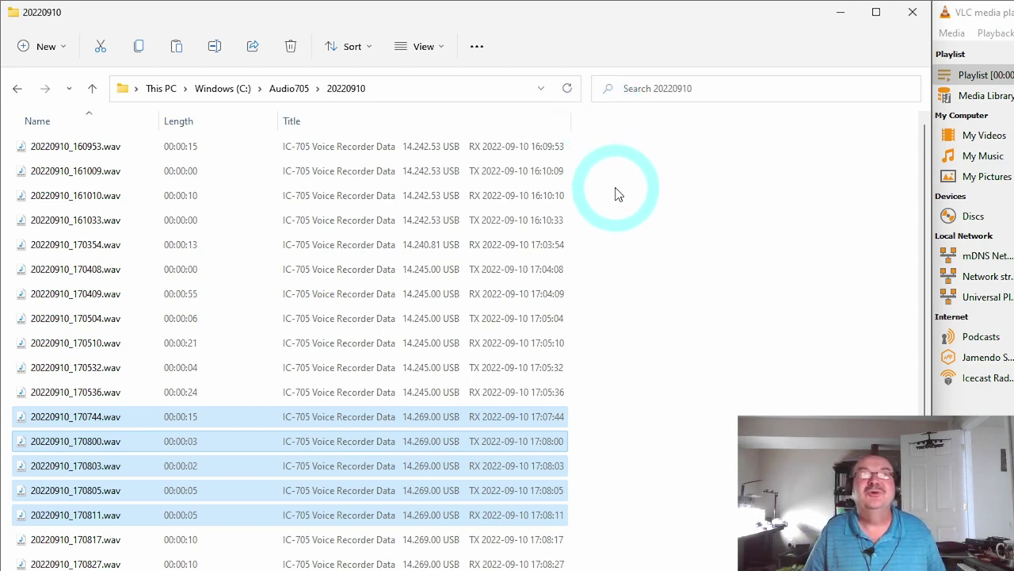
Add the Comments column to the 20220910 file list and widen it to show location and signal details.
{"action": "right_click", "coordinate": [588, 123]}
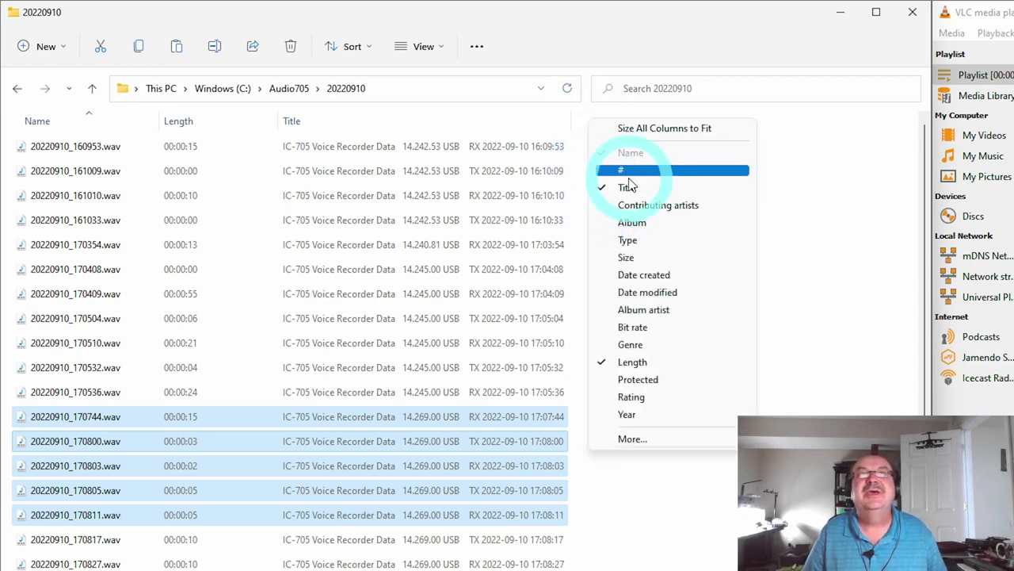
{"action": "left_click", "coordinate": [626, 439]}
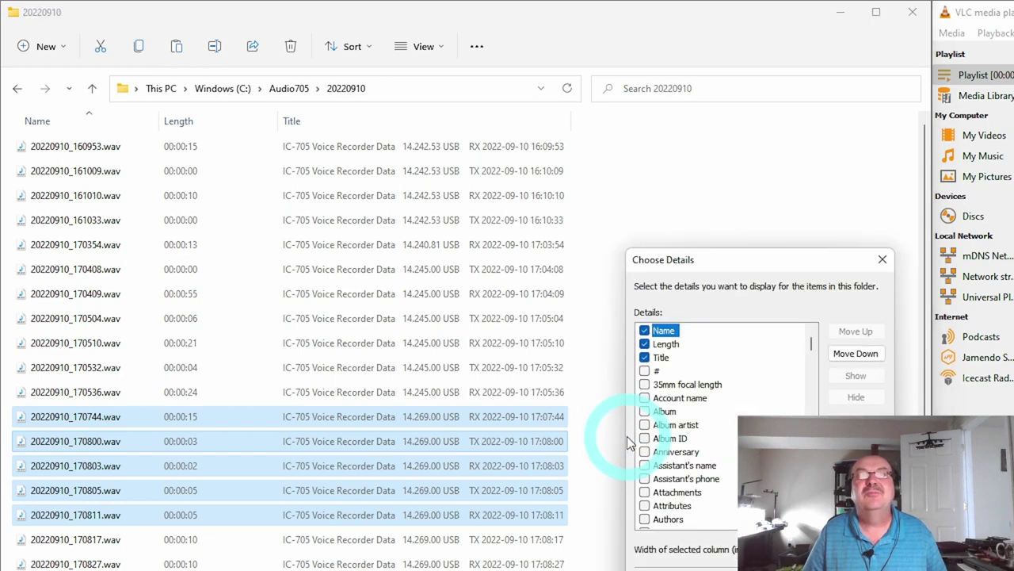
{"action": "scroll", "coordinate": [720, 422], "scroll_direction": "down", "scroll_amount": 1}
{"action": "scroll", "coordinate": [719, 422], "scroll_direction": "down", "scroll_amount": 8}
{"action": "scroll", "coordinate": [720, 422], "scroll_direction": "down", "scroll_amount": 3}
{"action": "scroll", "coordinate": [719, 422], "scroll_direction": "down", "scroll_amount": 1}
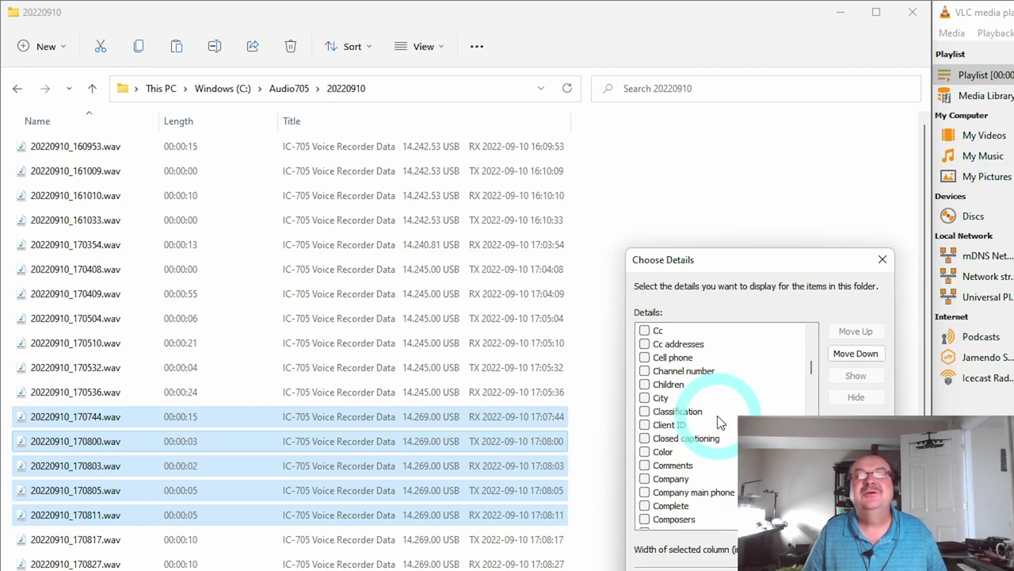
{"action": "left_click", "coordinate": [645, 466]}
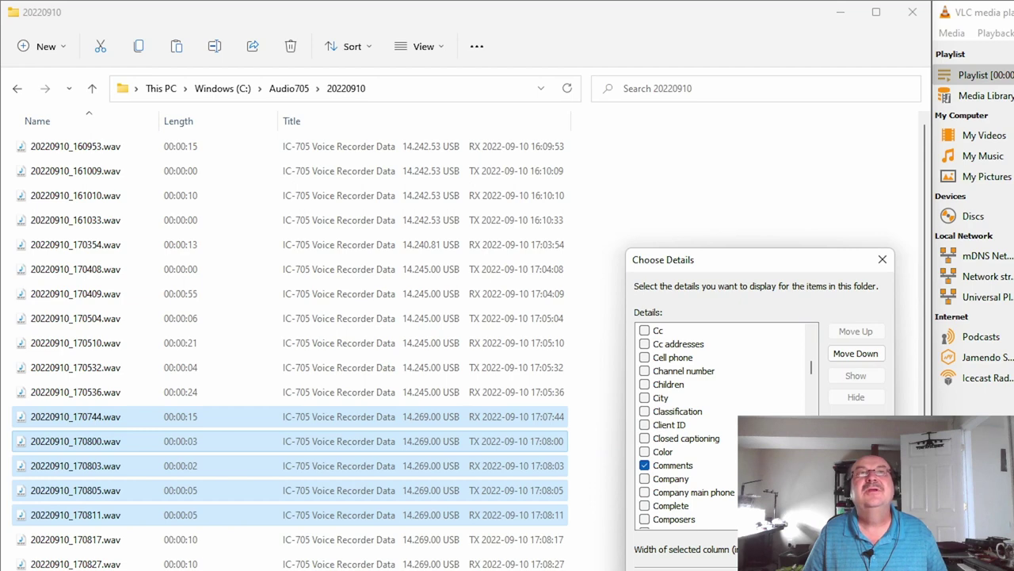
{"action": "key", "text": "Return"}
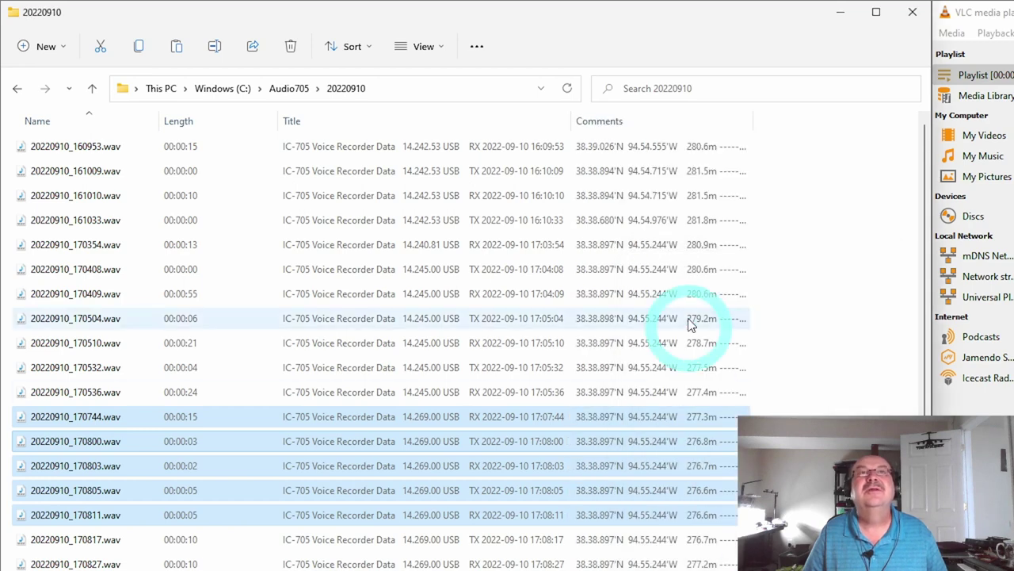
{"action": "left_click_drag", "start_coordinate": [752, 118], "coordinate": [884, 126]}
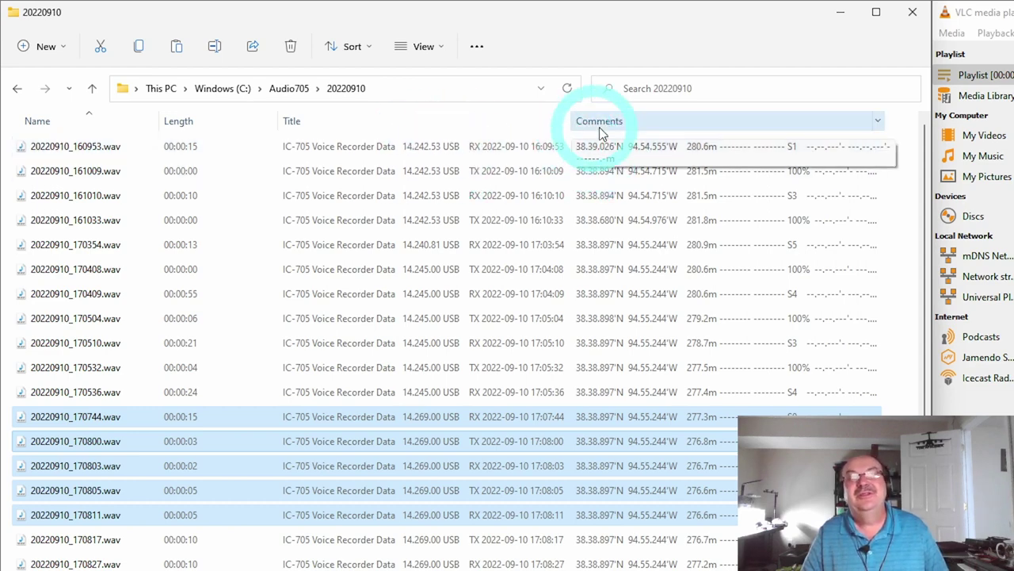
Select the eleven recordings 20220910_172434.wav through 20220910_172545.wav and add them to the VLC playlist.
{"action": "left_click", "coordinate": [791, 150]}
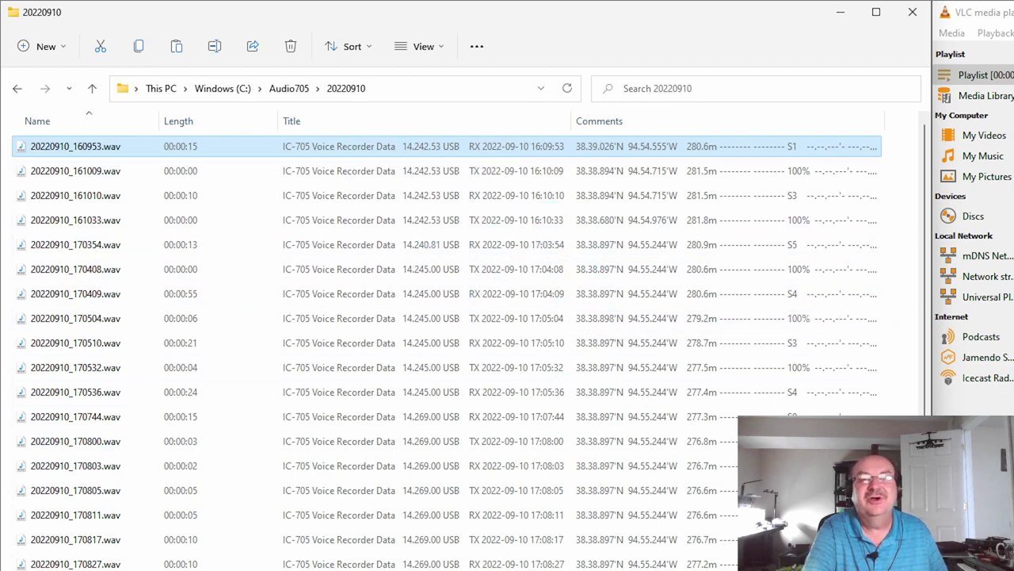
{"action": "scroll", "coordinate": [443, 348], "scroll_direction": "down", "scroll_amount": 2}
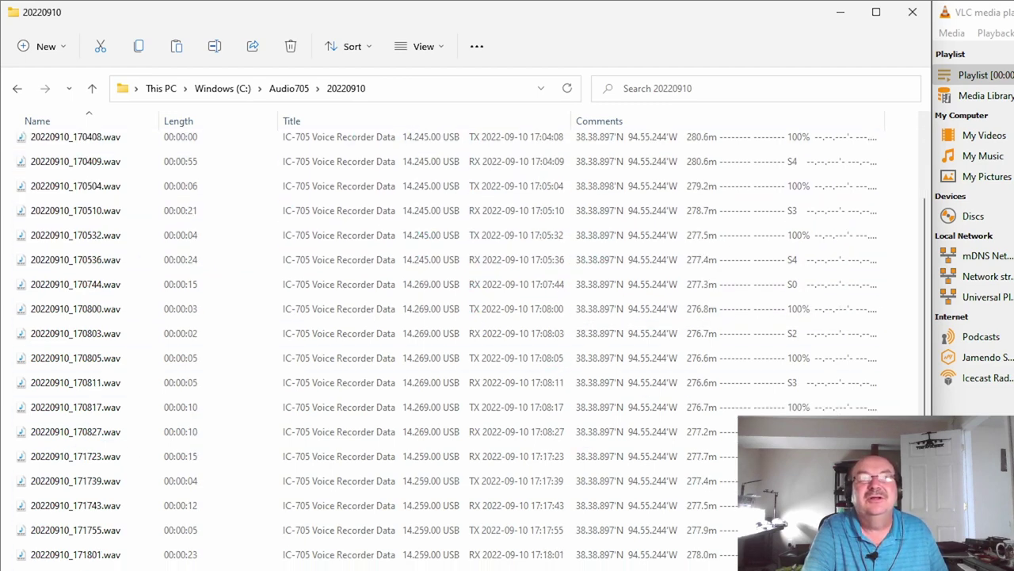
{"action": "scroll", "coordinate": [443, 349], "scroll_direction": "down", "scroll_amount": 4}
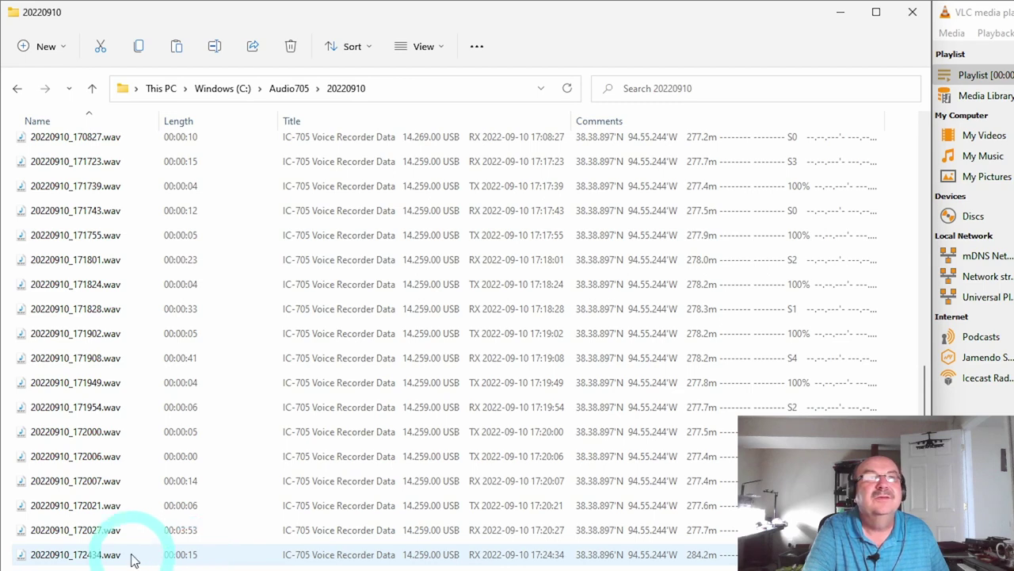
{"action": "left_click", "coordinate": [85, 555]}
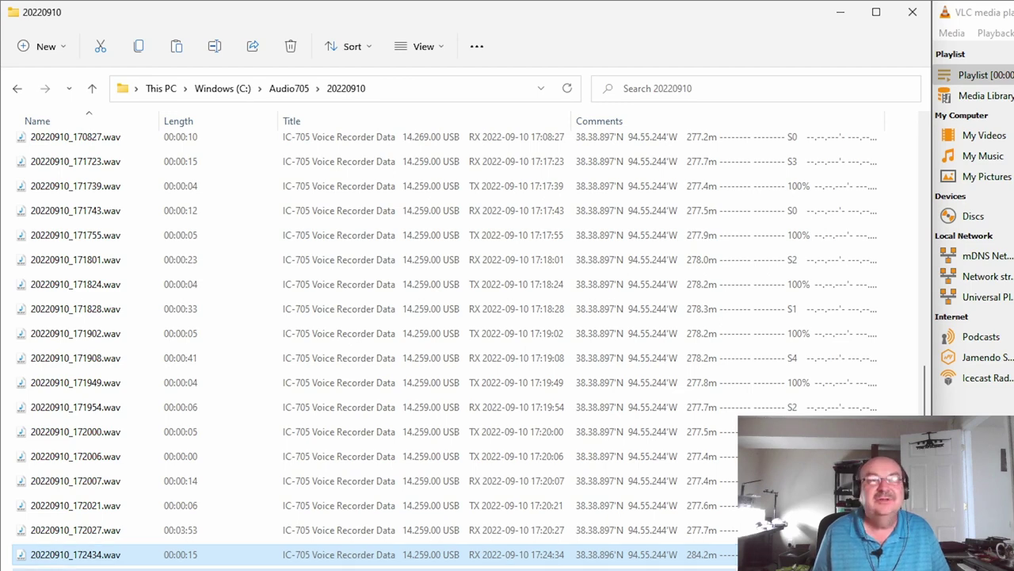
{"action": "left_click", "coordinate": [91, 555]}
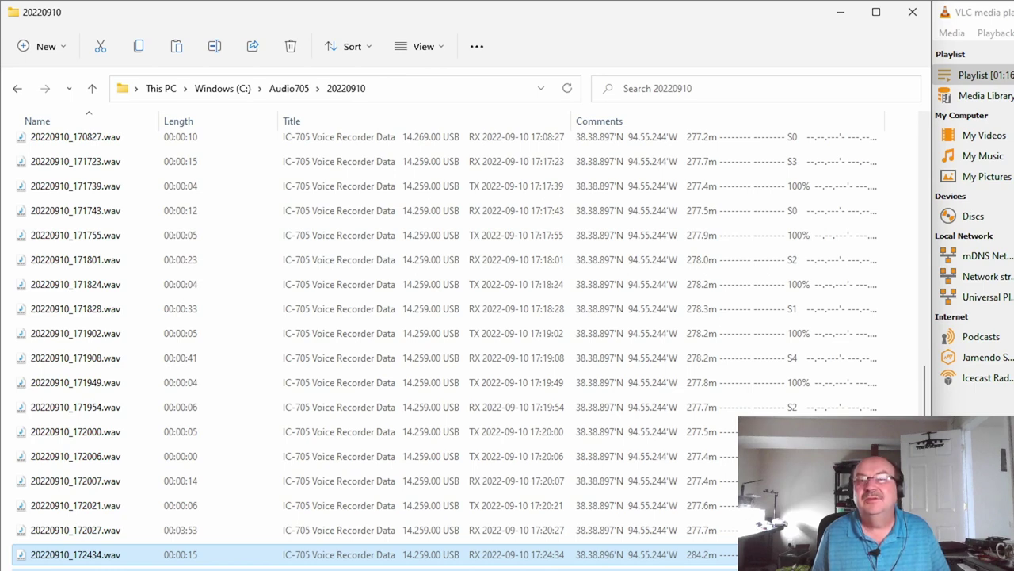
Move the VLC window over the folder window so the playlist durations show, and start playback from 20220910_172434.wav.
{"action": "left_click_drag", "start_coordinate": [975, 12], "coordinate": [798, 21]}
{"action": "left_click", "coordinate": [745, 188]}
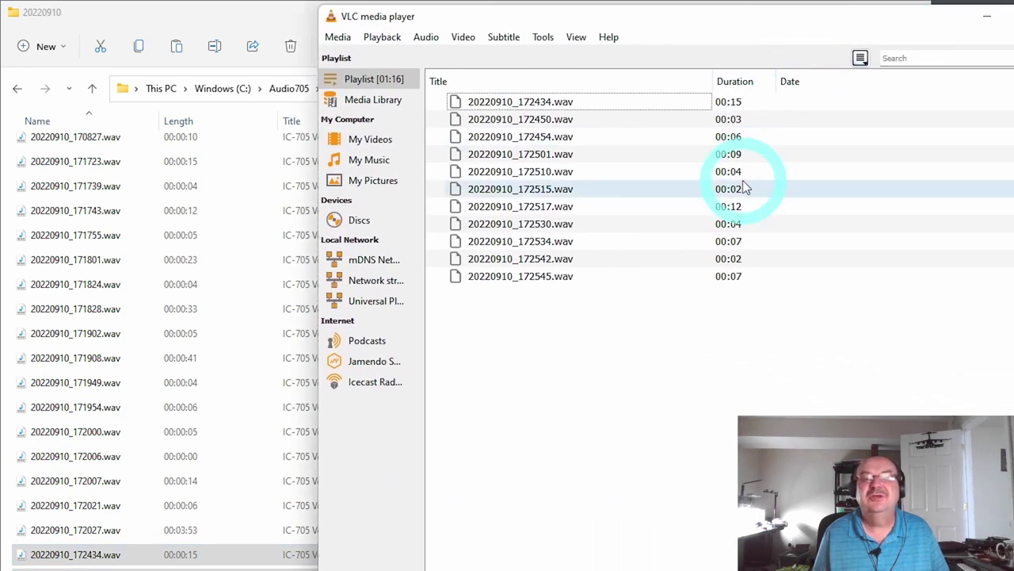
{"action": "double_click", "coordinate": [510, 105]}
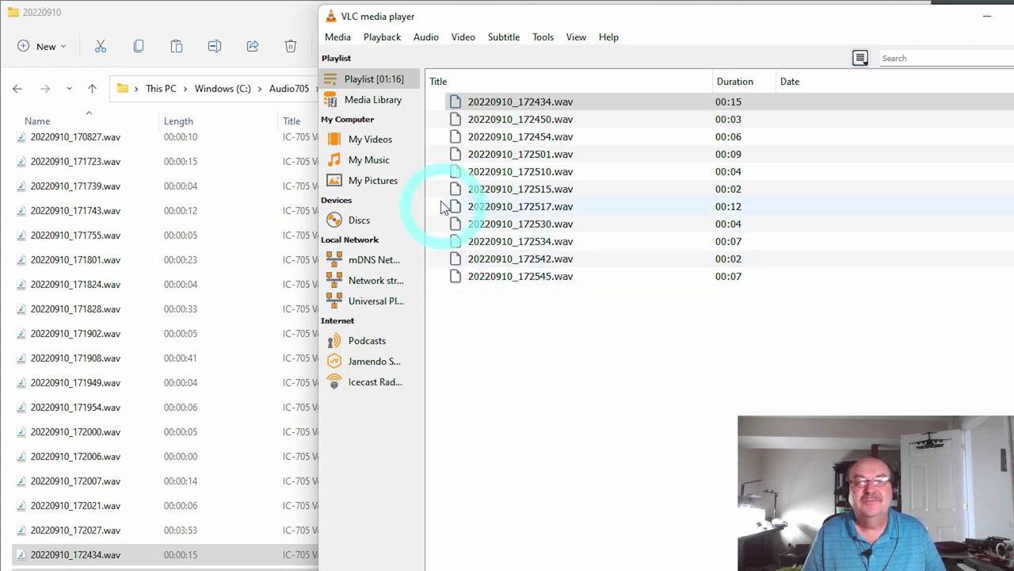
Return to the 20220910 folder window and sort the recordings by name in descending order.
{"action": "left_click", "coordinate": [260, 41]}
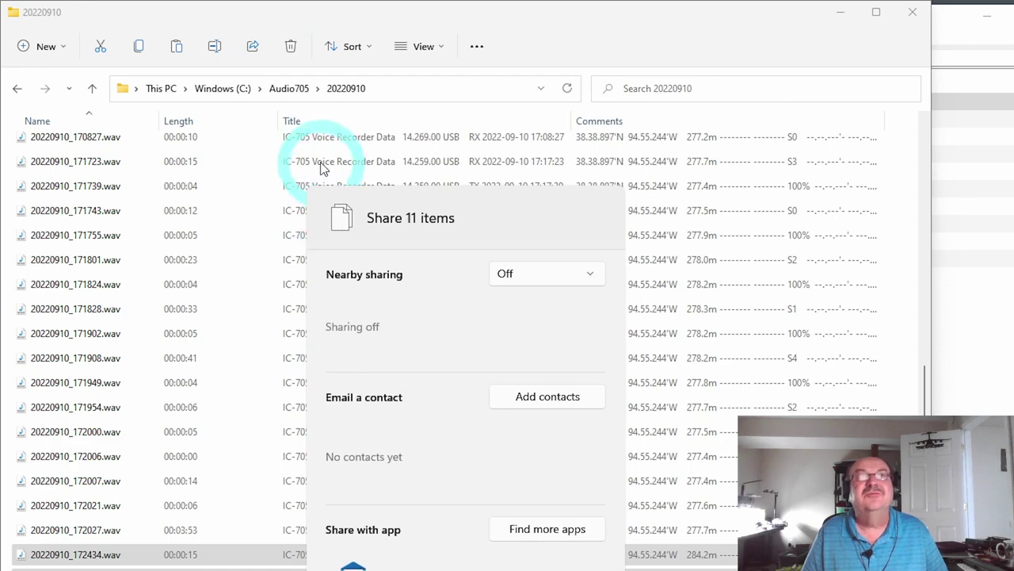
{"action": "left_click", "coordinate": [291, 39]}
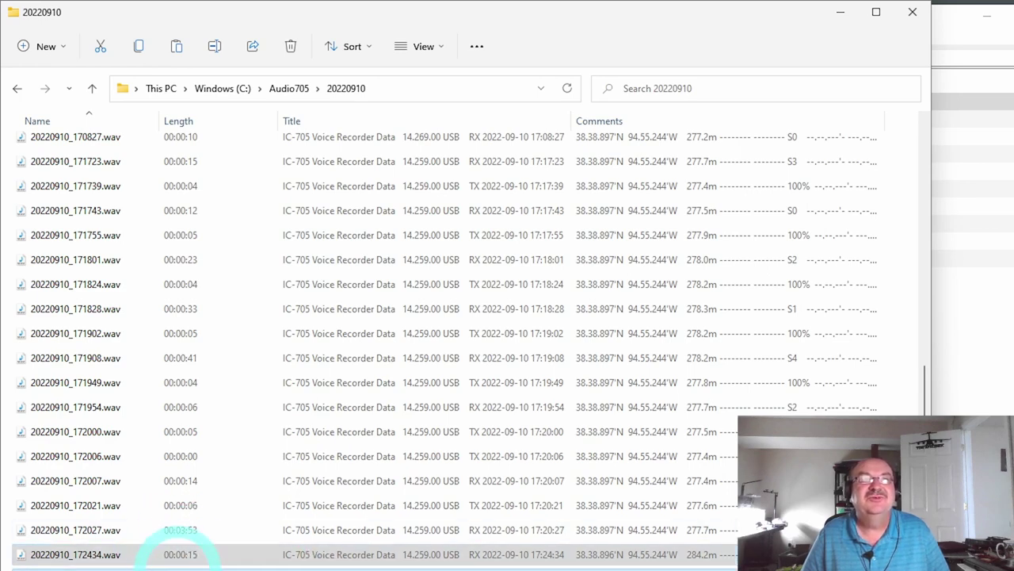
{"action": "left_click", "coordinate": [333, 554]}
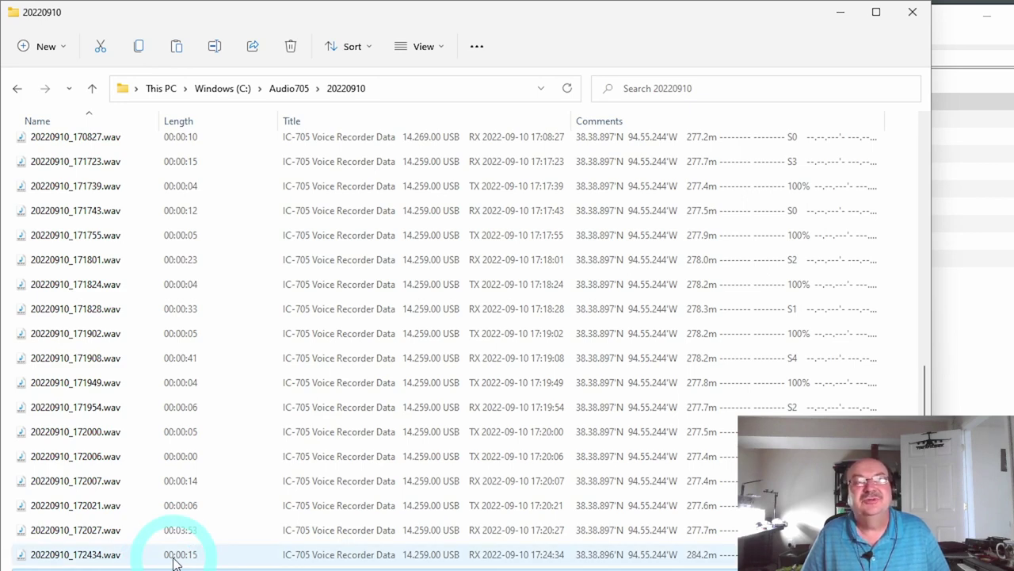
{"action": "left_click", "coordinate": [517, 529]}
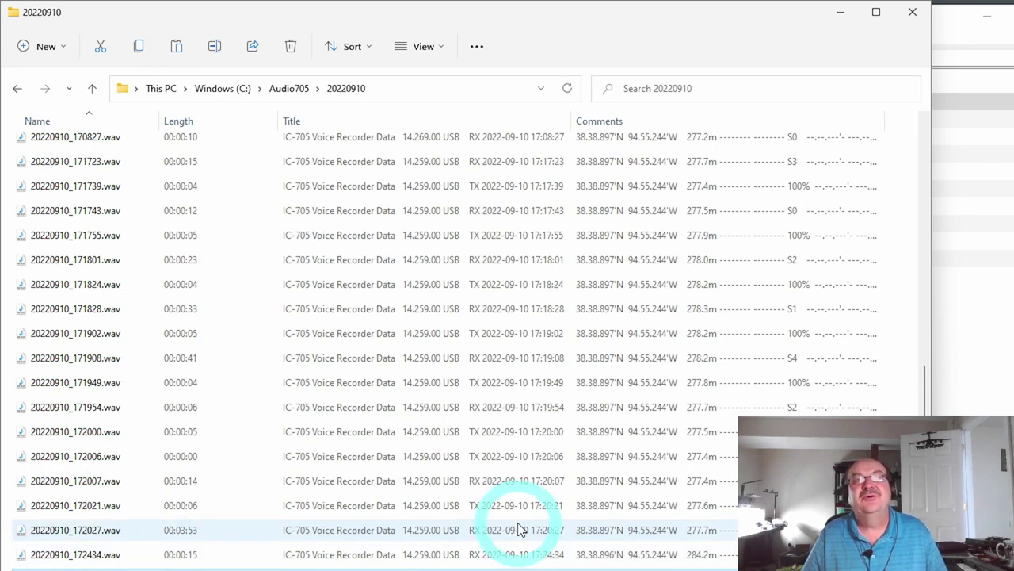
{"action": "left_click", "coordinate": [530, 567]}
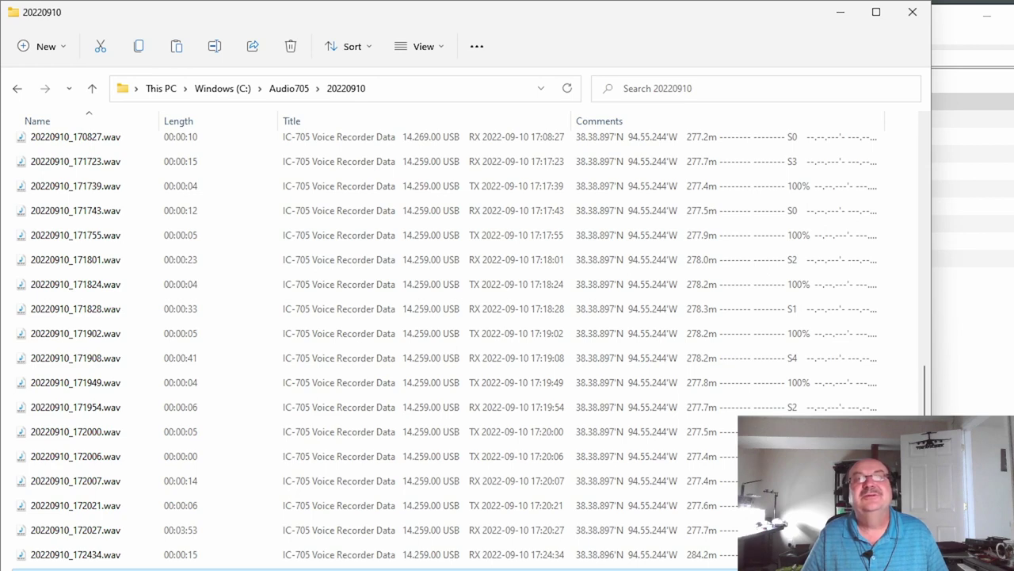
{"action": "left_click", "coordinate": [499, 151]}
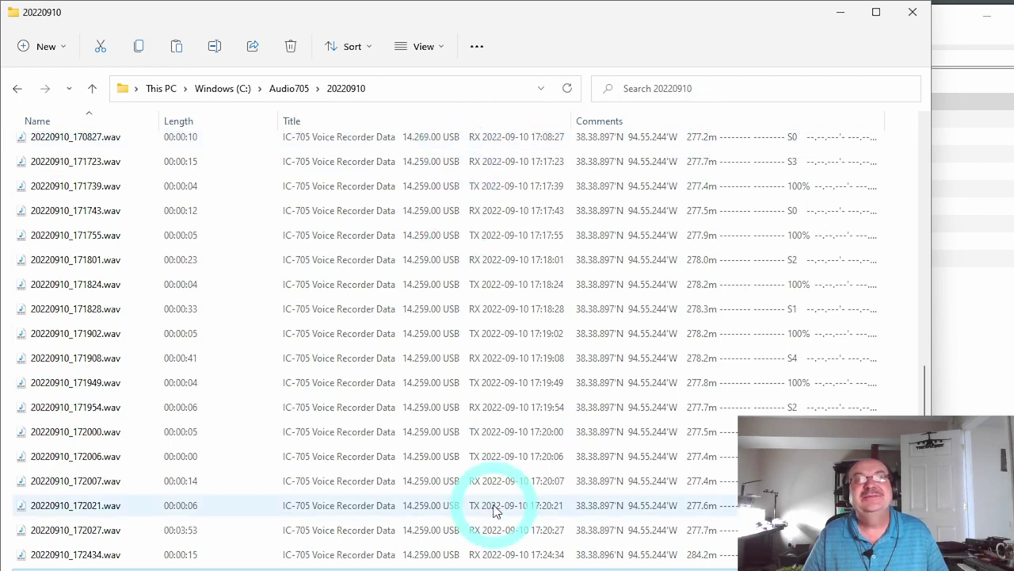
{"action": "left_click_drag", "start_coordinate": [287, 143], "coordinate": [473, 333]}
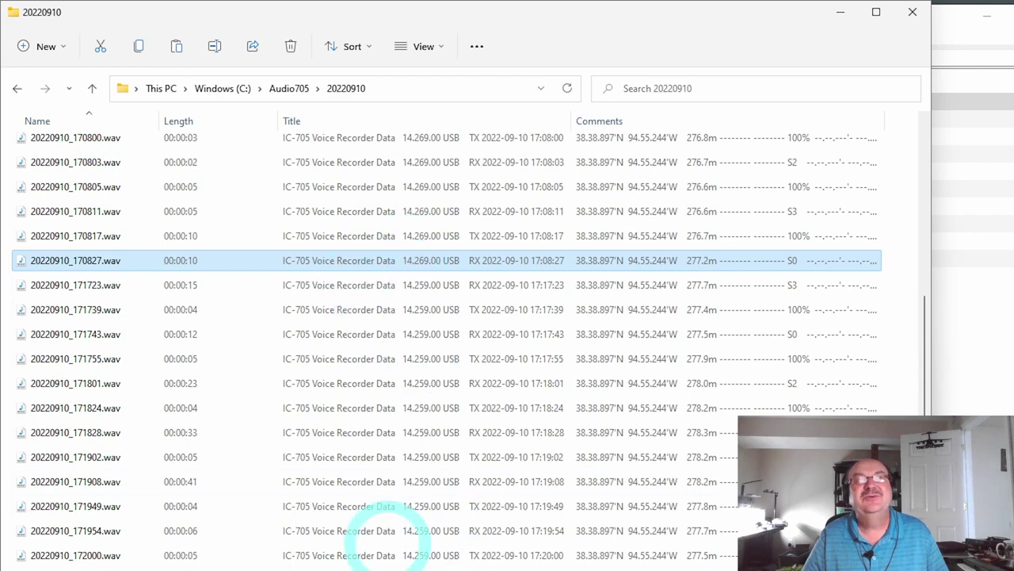
{"action": "left_click", "coordinate": [86, 119]}
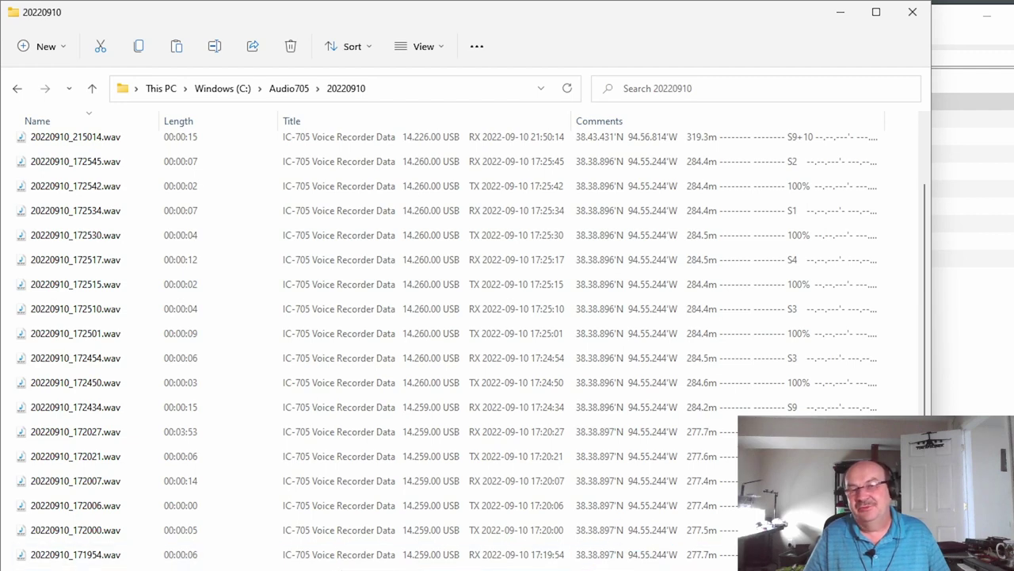
{"action": "left_click", "coordinate": [396, 317]}
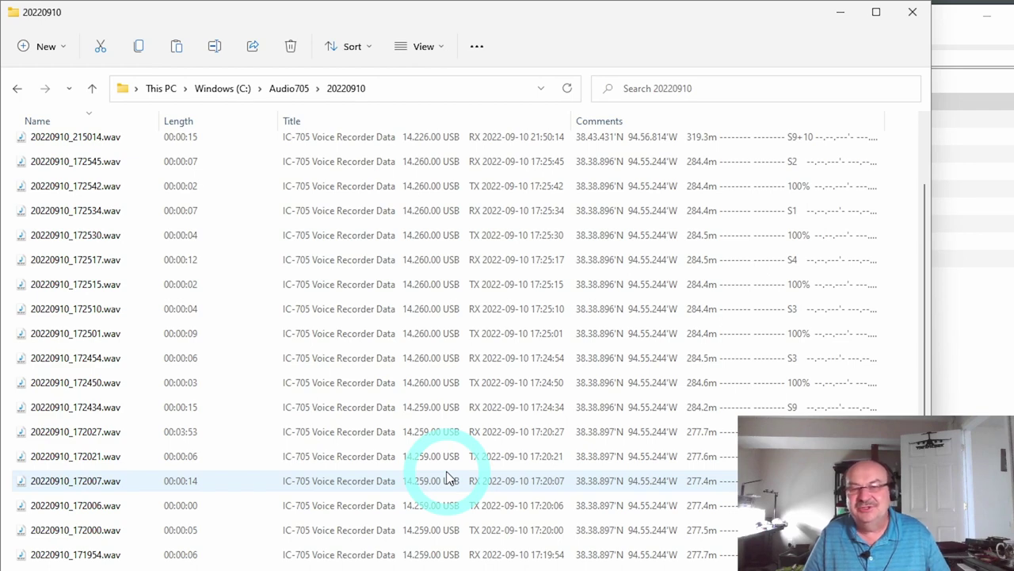
{"action": "left_click", "coordinate": [501, 454]}
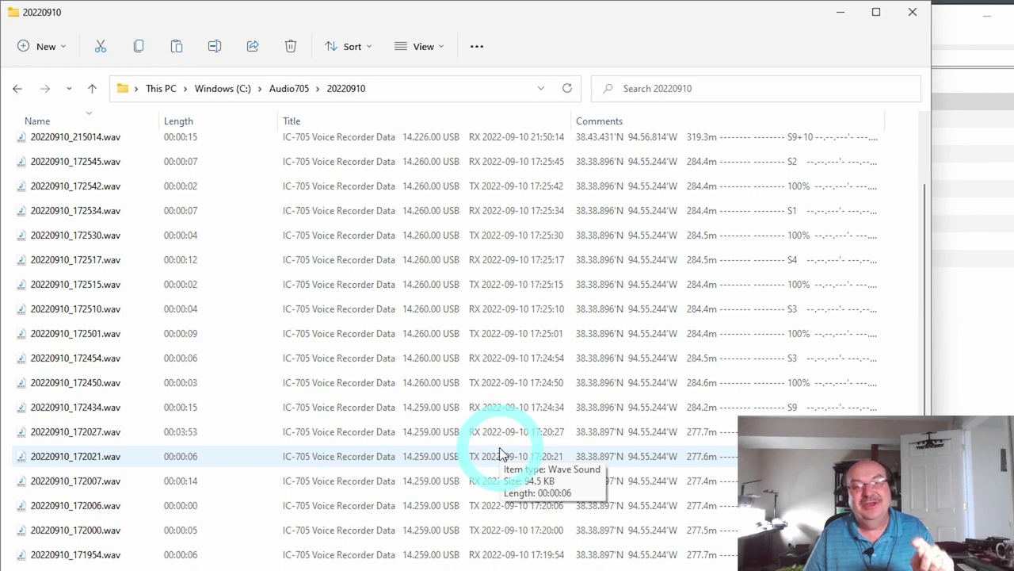
{"action": "double_click", "coordinate": [506, 452]}
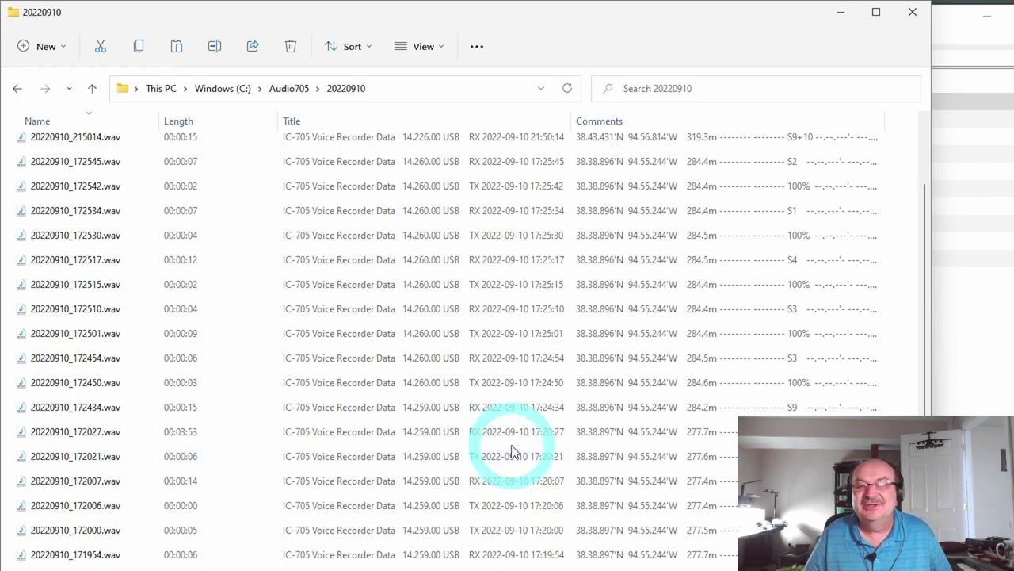